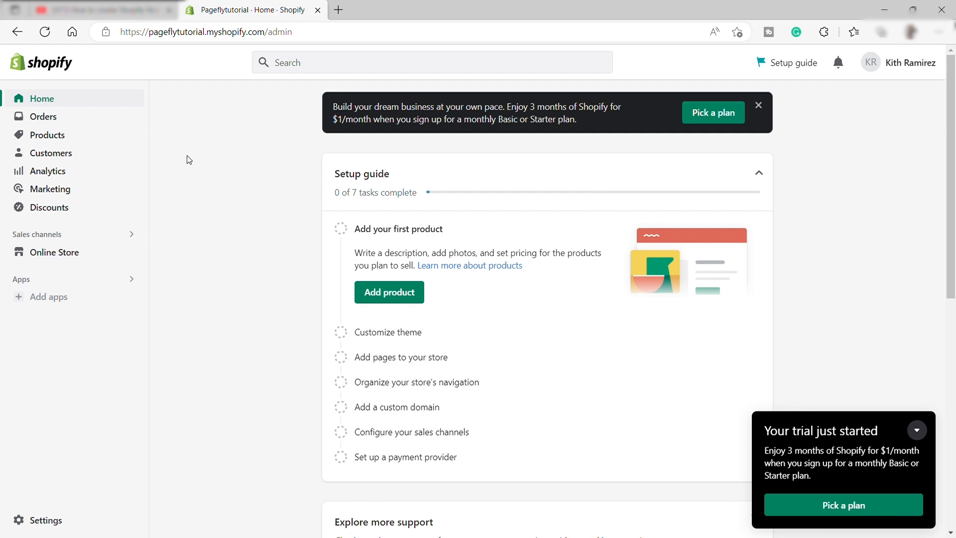
- Install the PageFly Landing Page Builder app from the suggested store apps and dismiss its welcome message
click(45, 299)
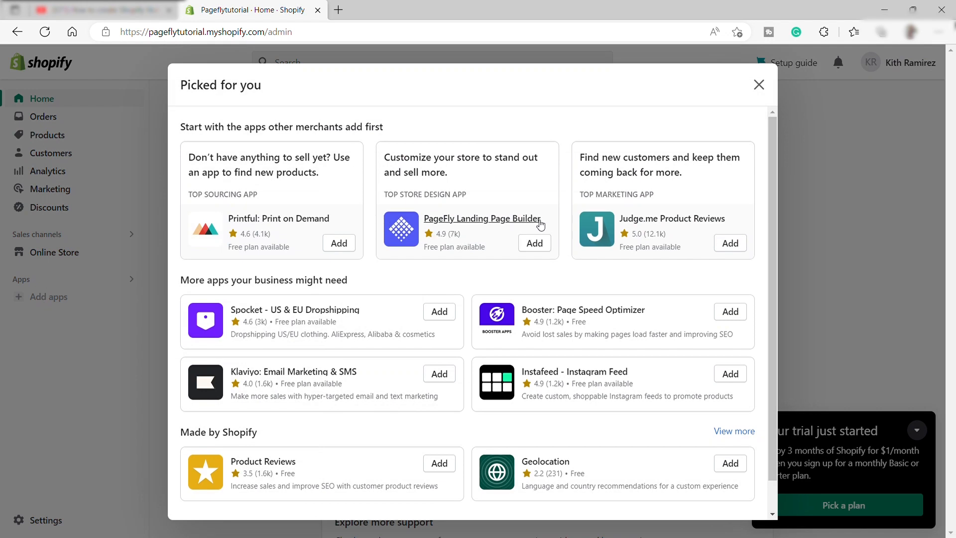
scroll(487, 223, down, 1)
scroll(489, 226, up, 1)
scroll(488, 224, down, 1)
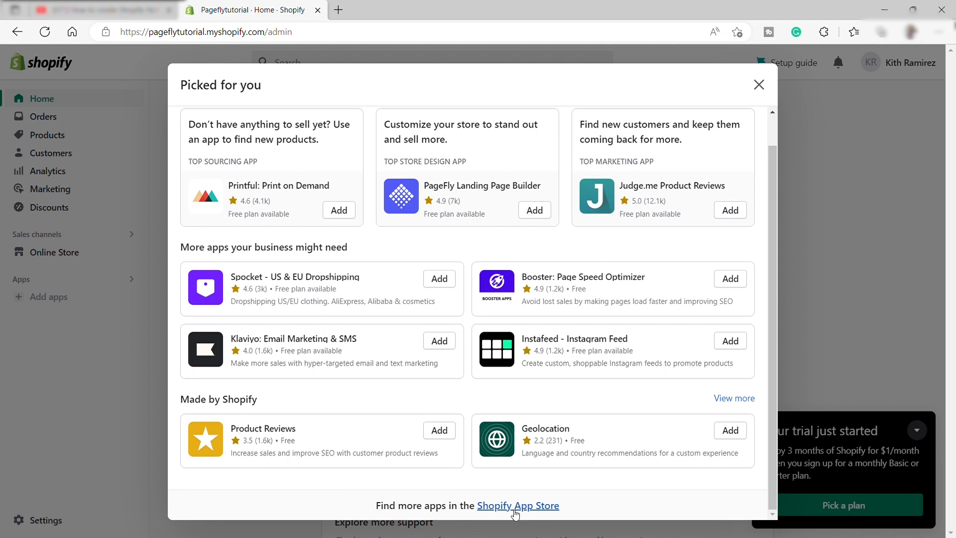
scroll(511, 490, up, 1)
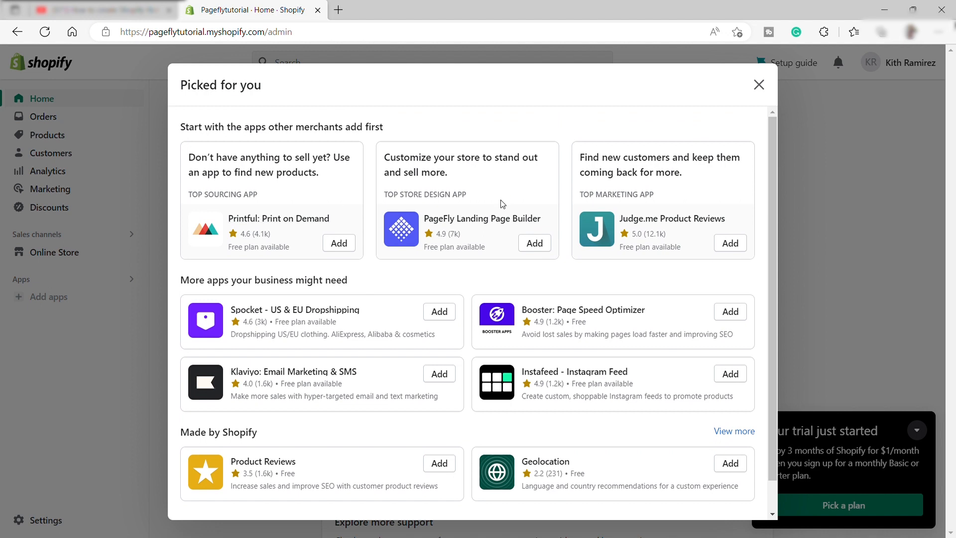
click(534, 243)
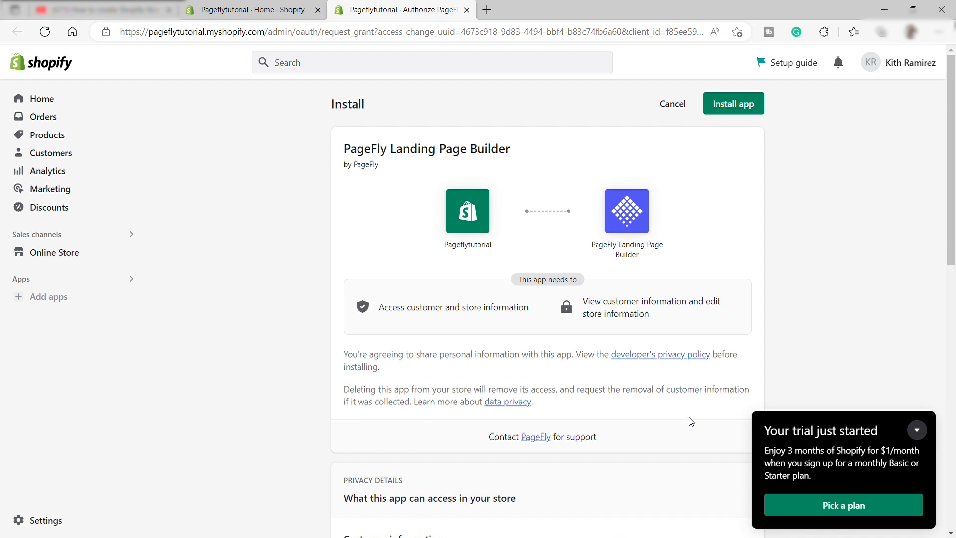
click(728, 112)
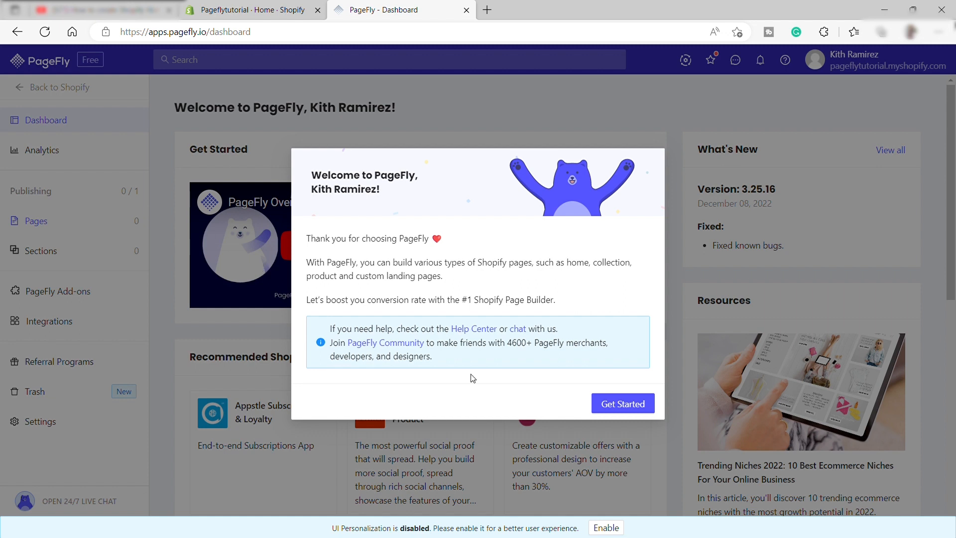
click(626, 408)
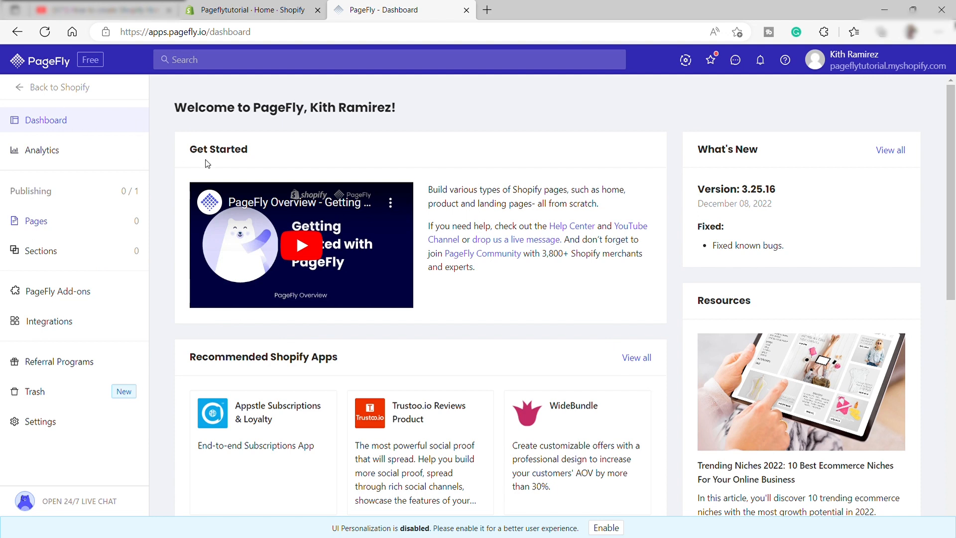
- Look over the PageFly dashboard, the Analytics page, the page types, the Sections page and the Integrations page
scroll(418, 189, down, 10)
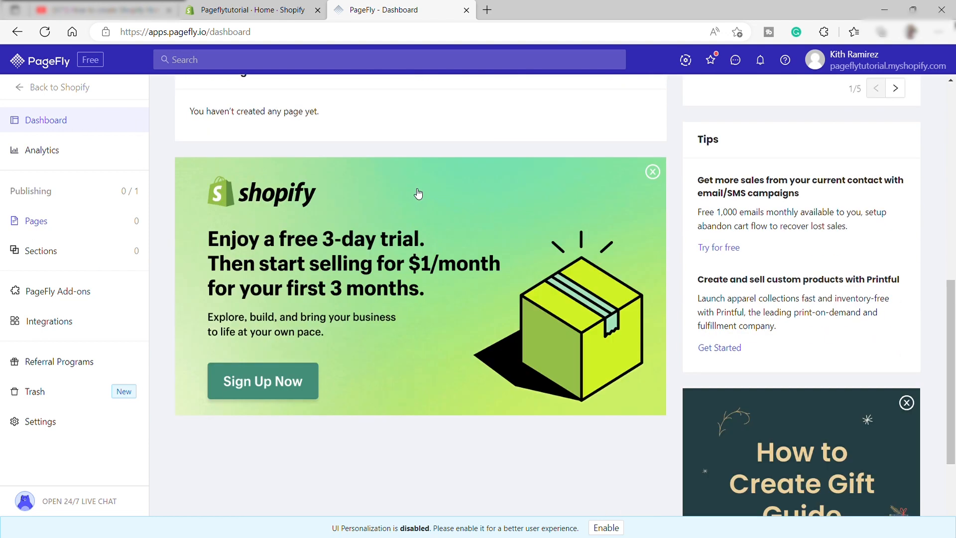
scroll(419, 194, up, 10)
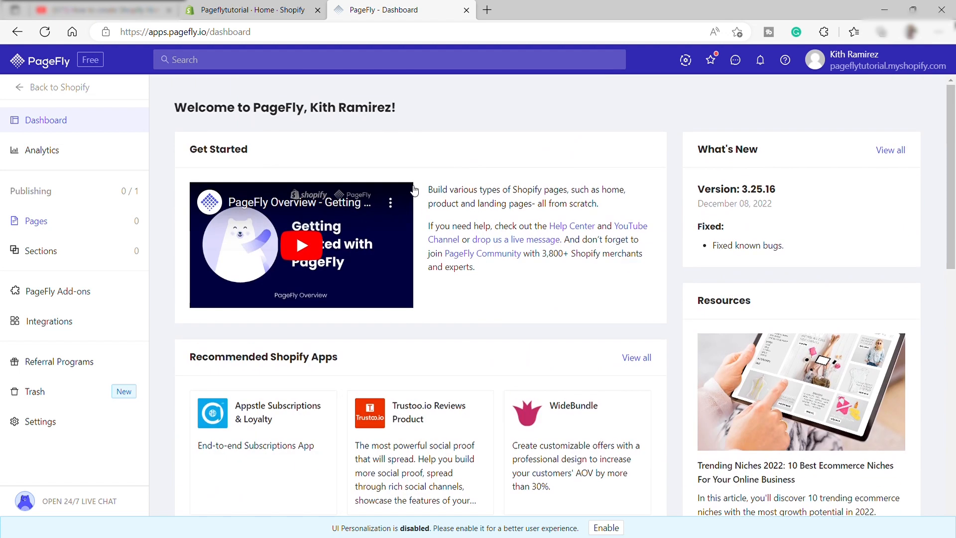
click(66, 155)
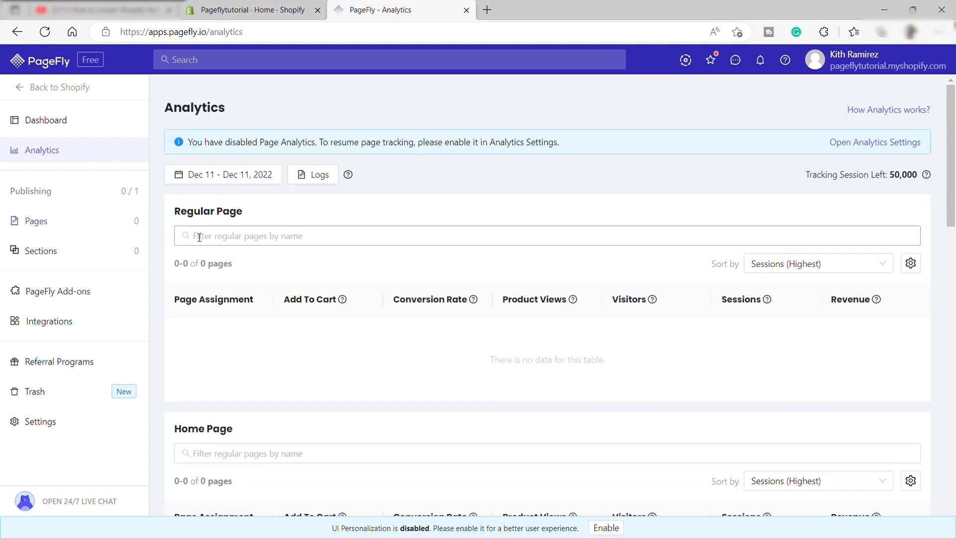
mouse_move(53, 220)
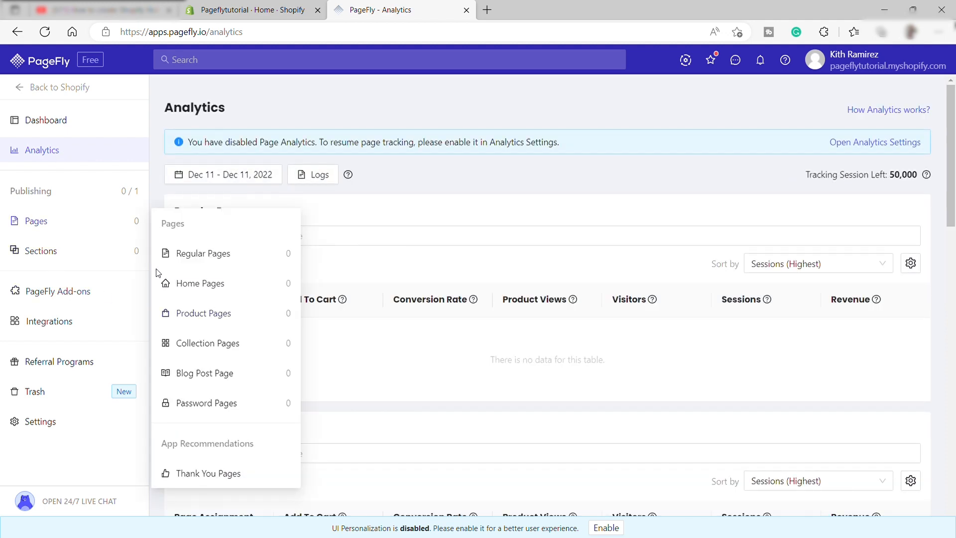
click(60, 261)
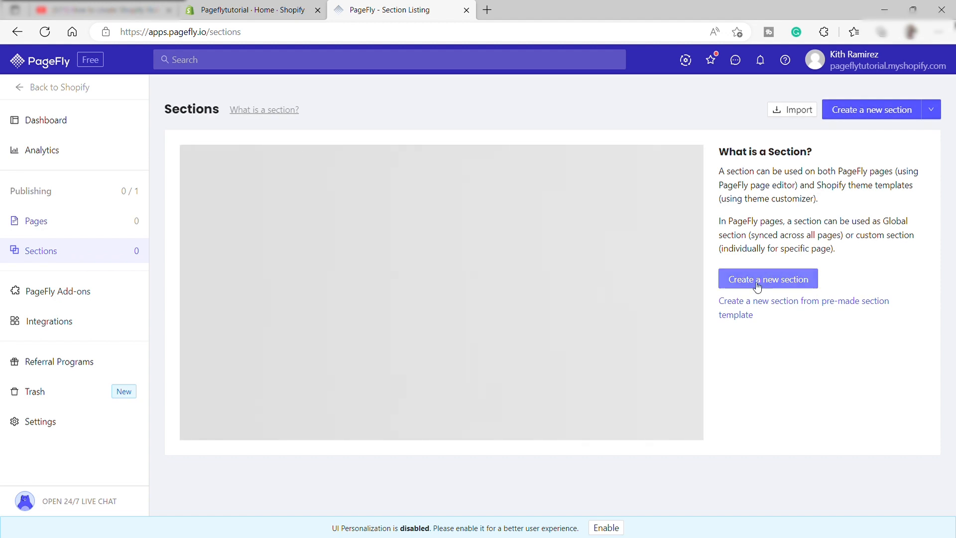
click(61, 315)
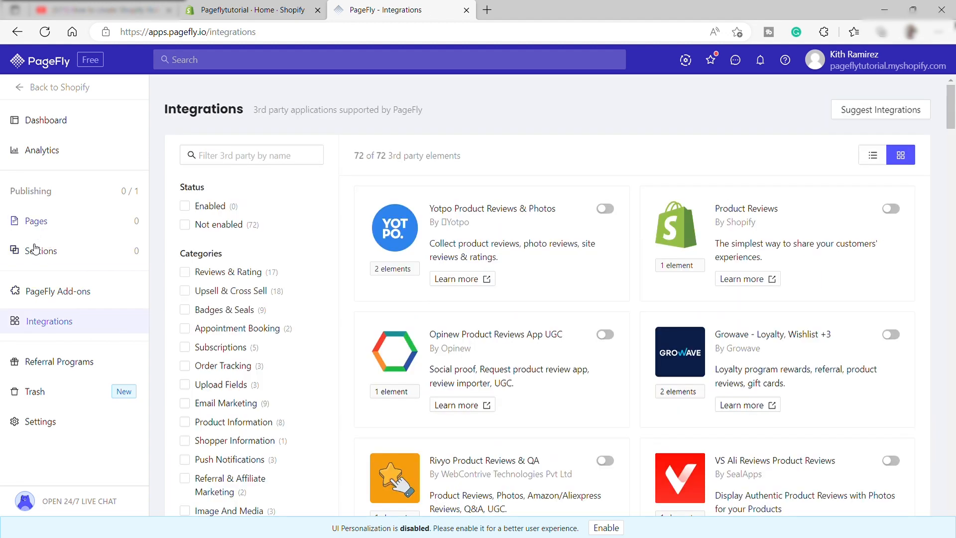
- Open the Home Pages listing and look through the sample page designs
click(50, 221)
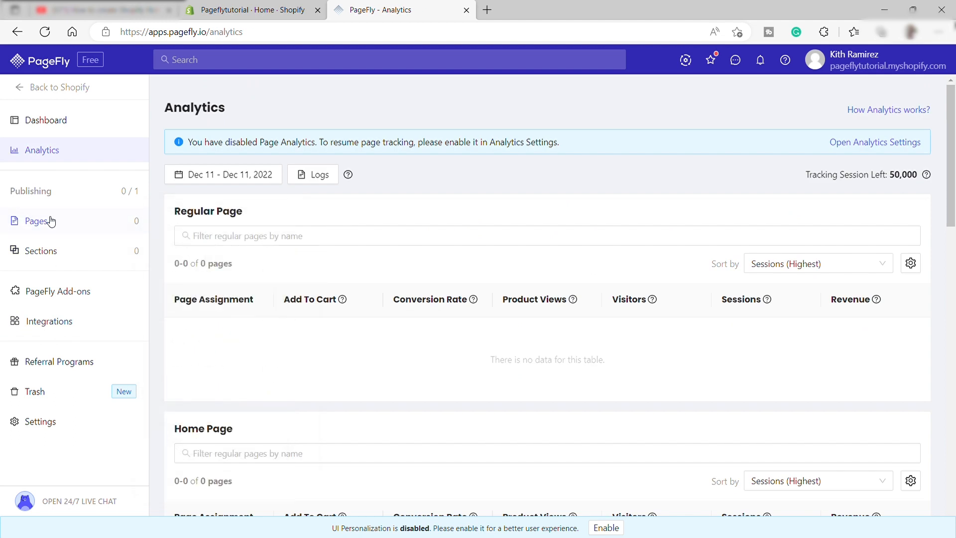
mouse_move(50, 221)
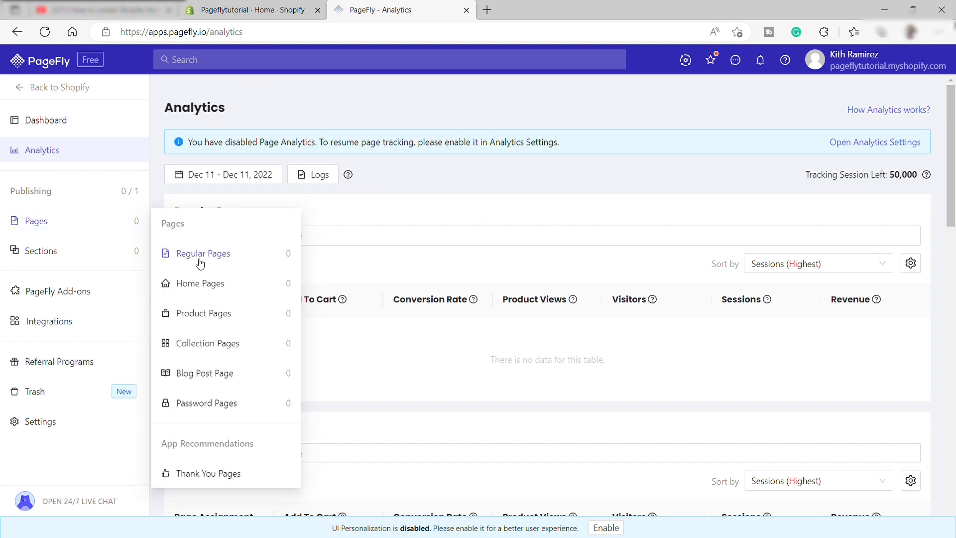
click(201, 284)
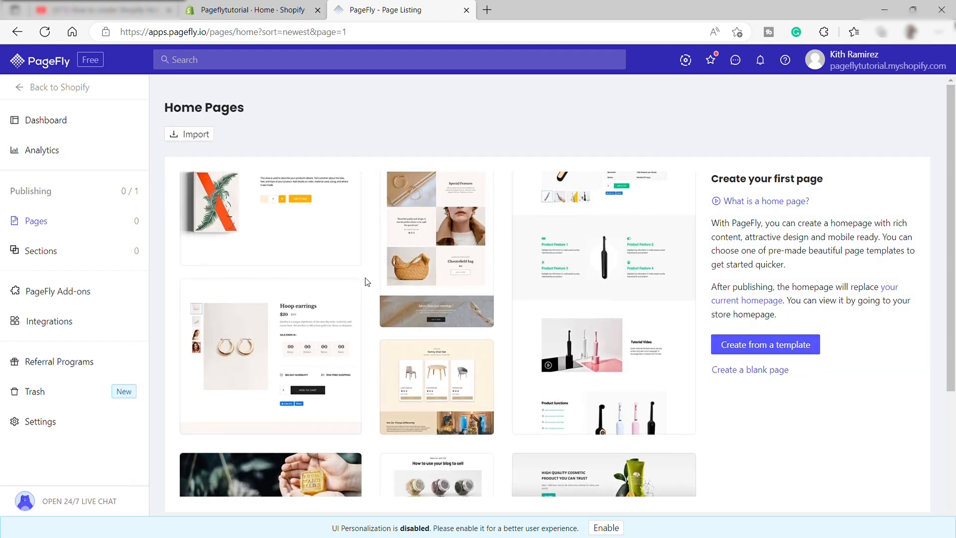
scroll(416, 293, down, 1)
scroll(479, 279, down, 3)
scroll(479, 275, up, 4)
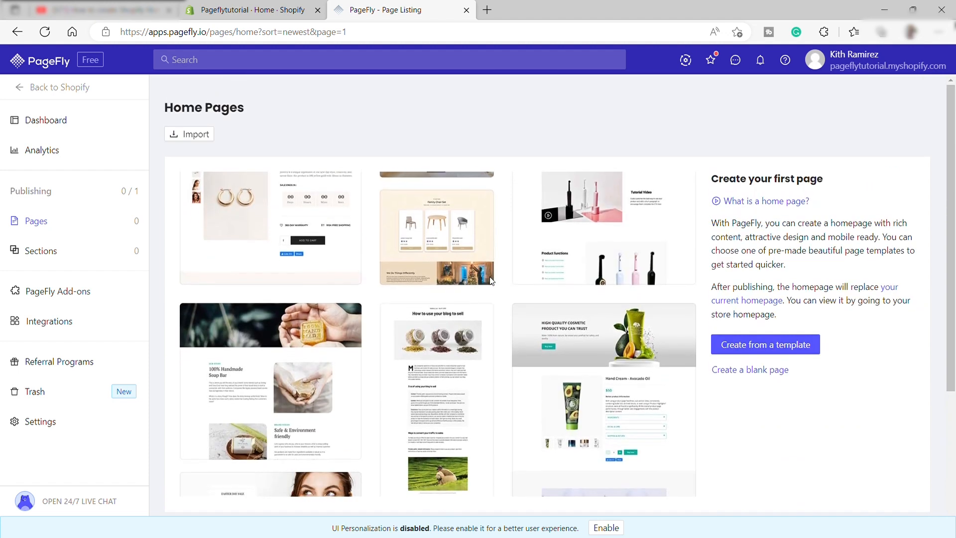
scroll(489, 279, down, 3)
scroll(490, 280, down, 1)
scroll(490, 281, up, 4)
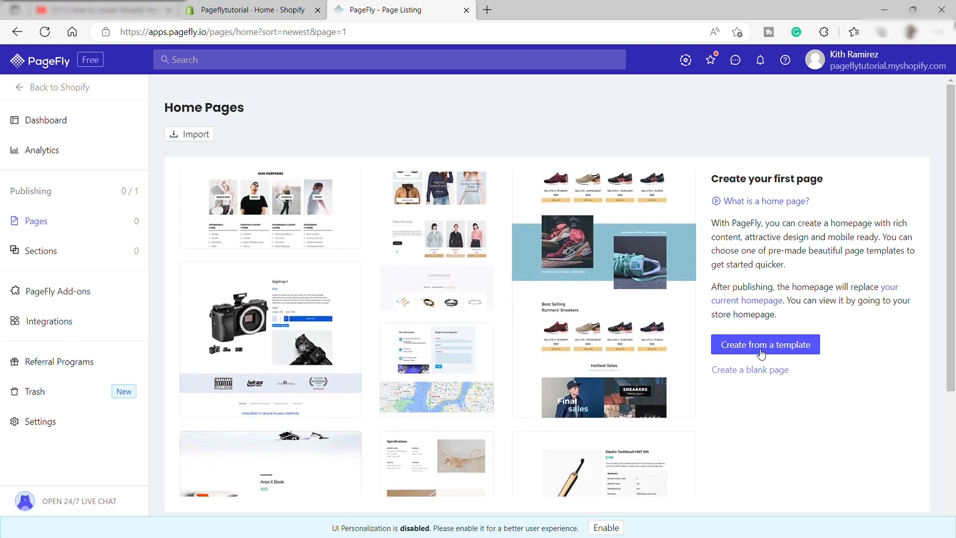
- Create a home page from the Haute Couture template, the one with the Spring Special Offer banner, in the Home Page category
click(761, 349)
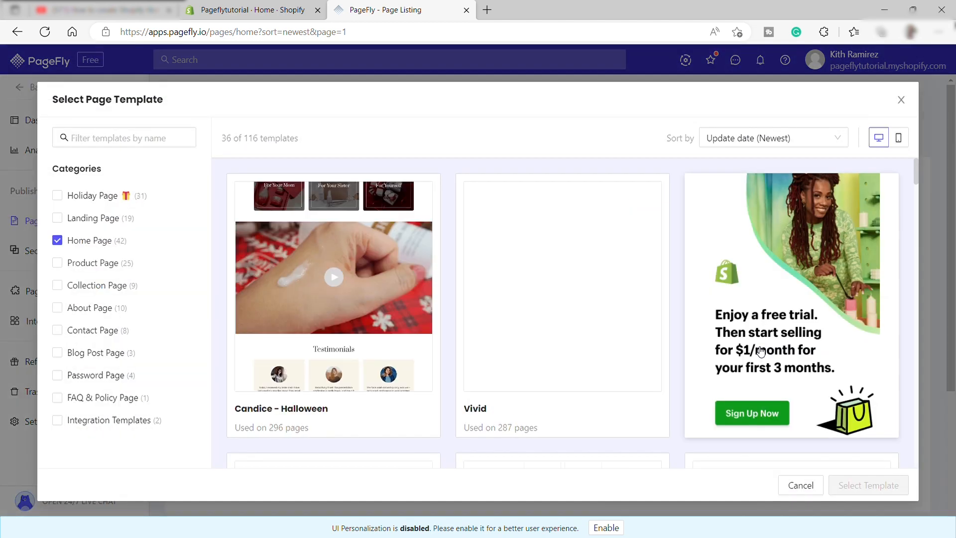
mouse_move(617, 334)
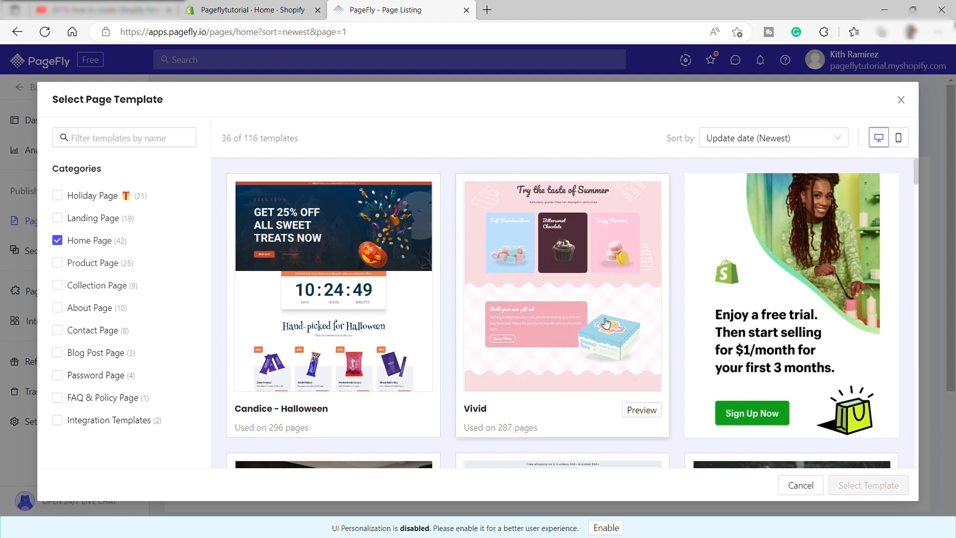
scroll(773, 309, down, 5)
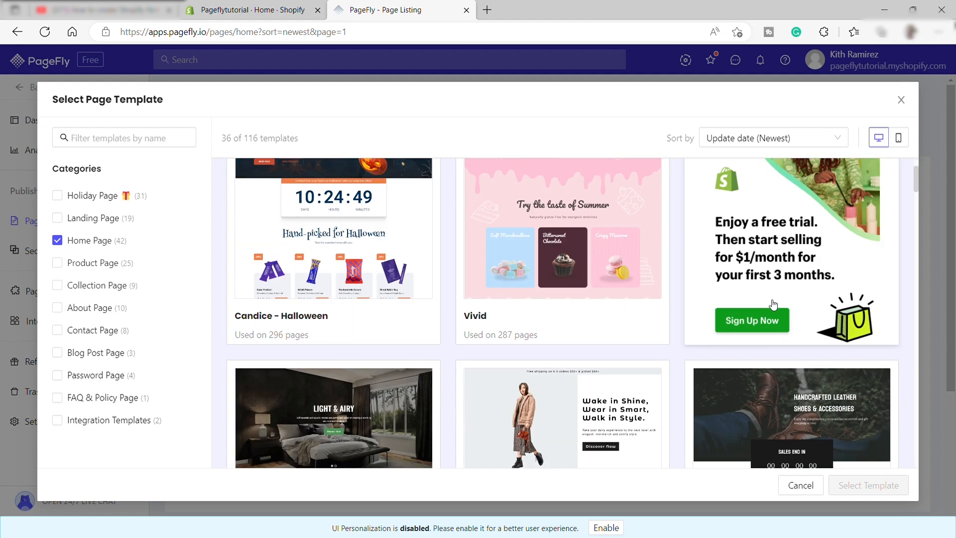
scroll(654, 306, down, 5)
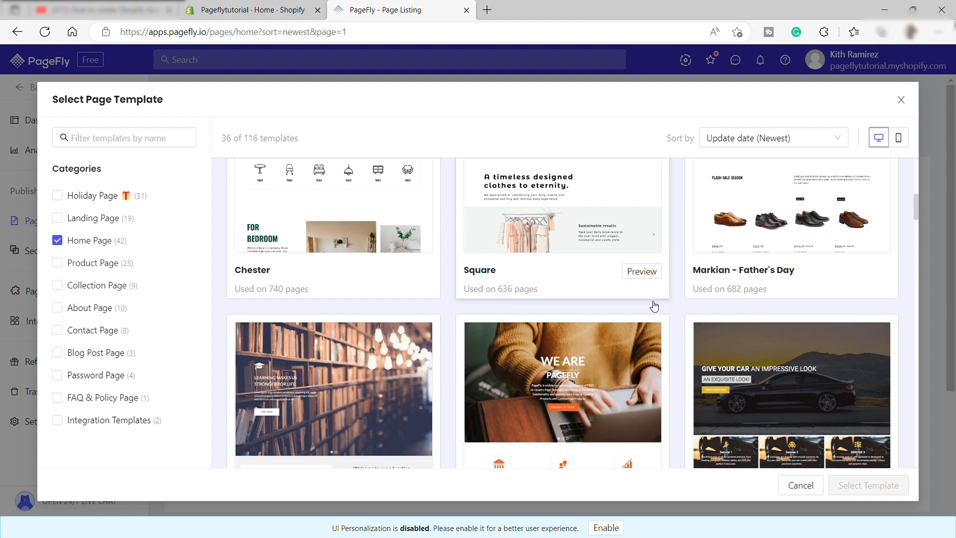
scroll(654, 308, down, 7)
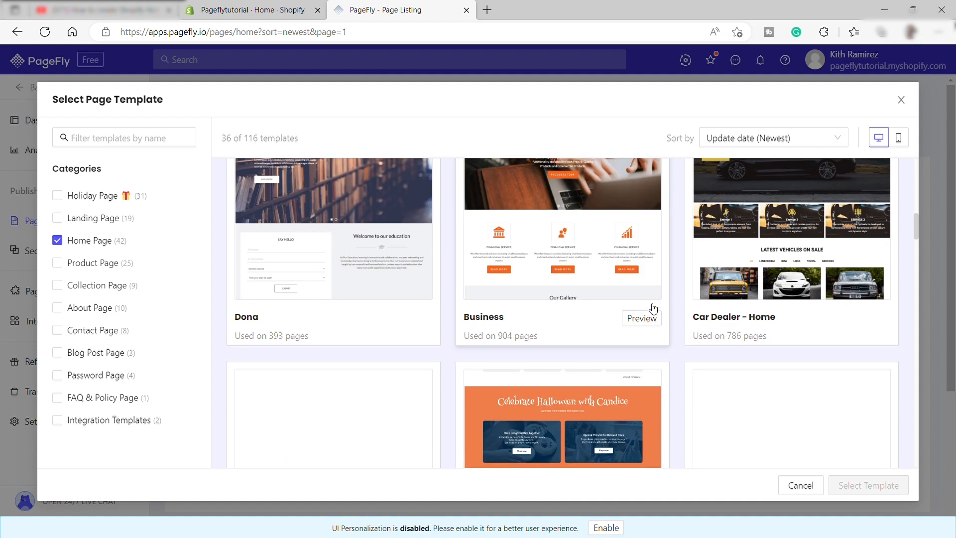
scroll(706, 330, down, 4)
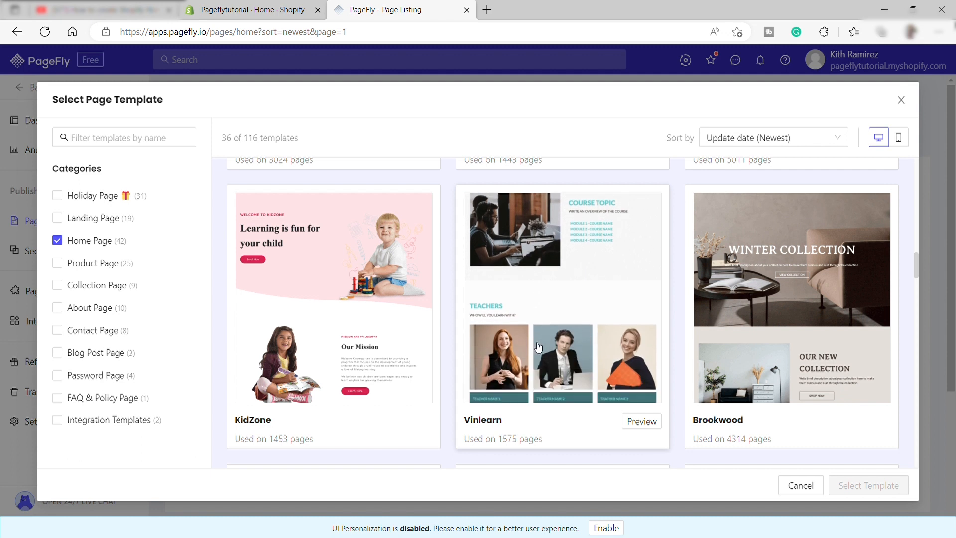
scroll(541, 346, down, 5)
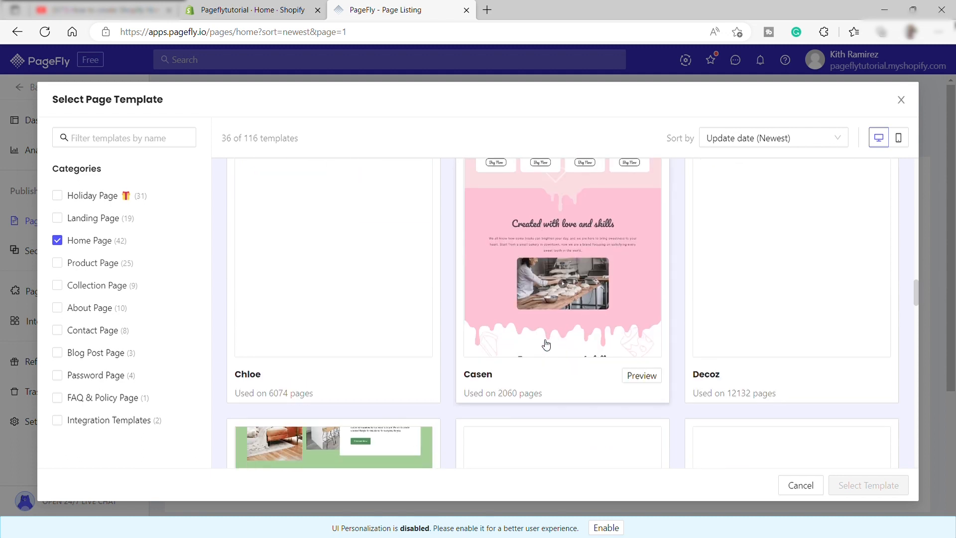
scroll(546, 345, down, 10)
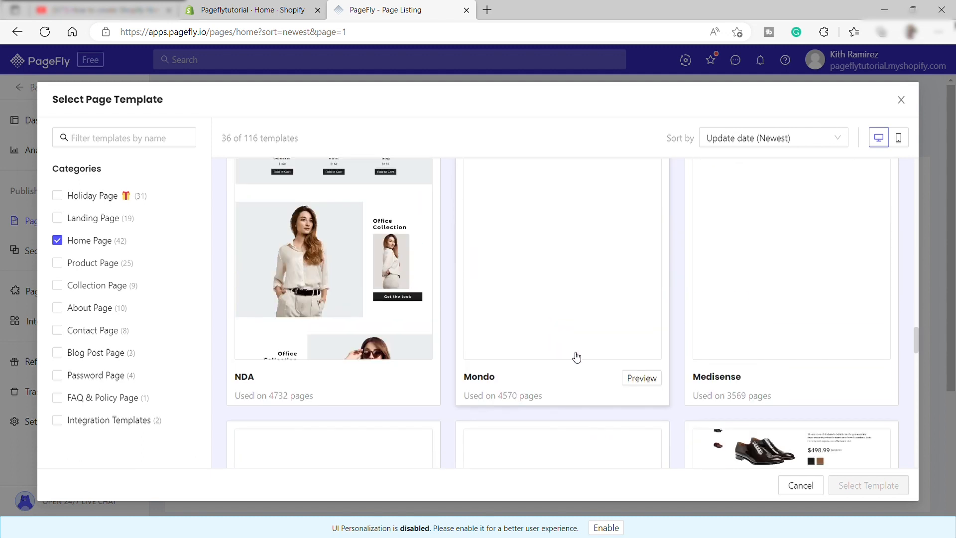
scroll(576, 355, down, 3)
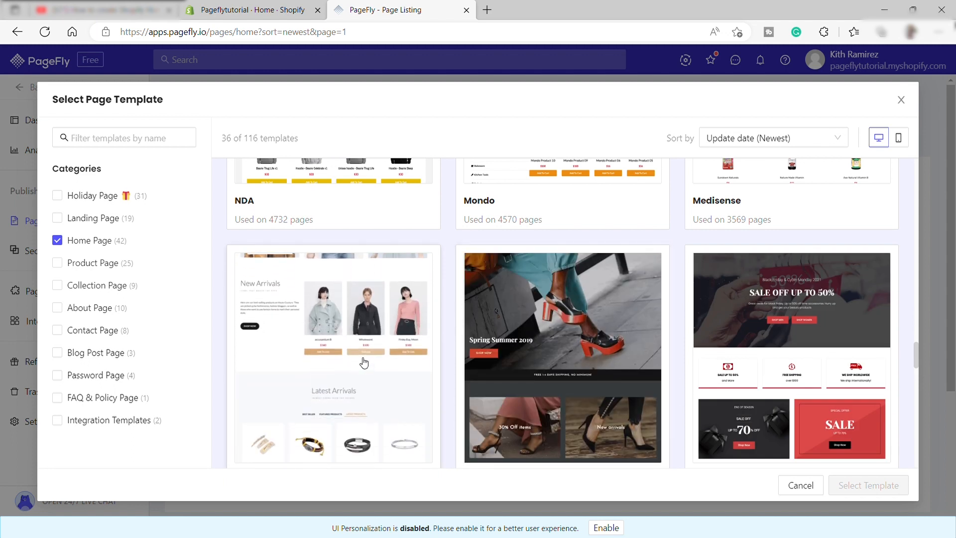
click(359, 349)
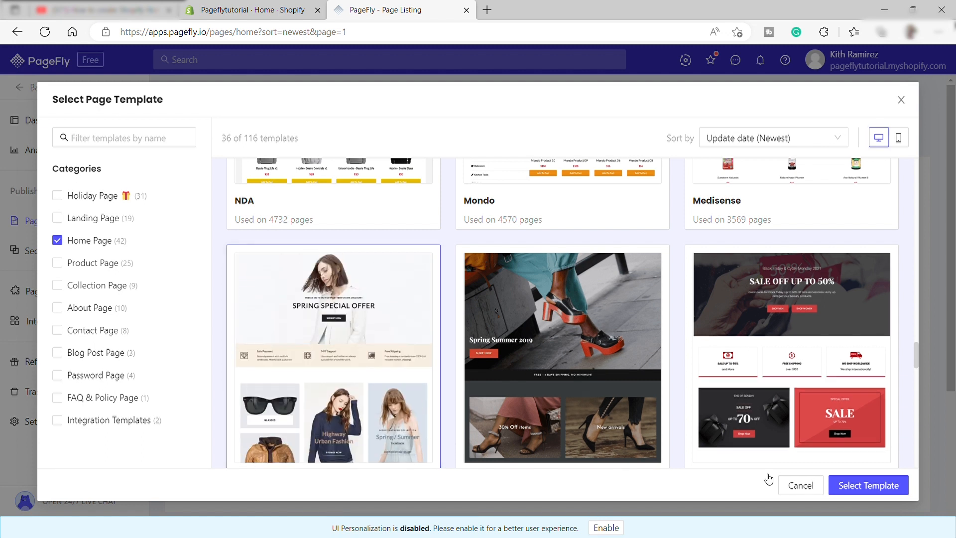
click(862, 486)
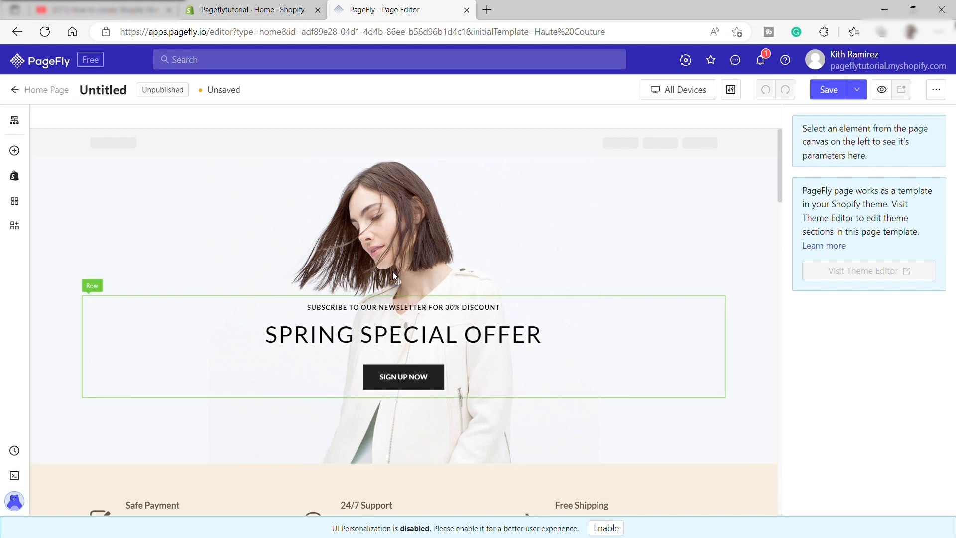
- Select the Spring Special Offer section, show the page outline, and select the second section with the payment, support and shipping details
click(372, 230)
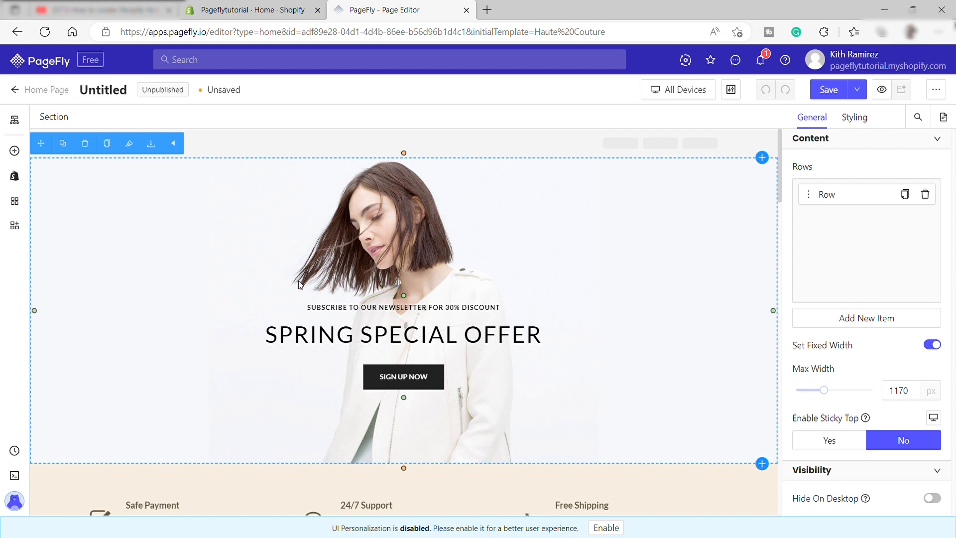
click(18, 121)
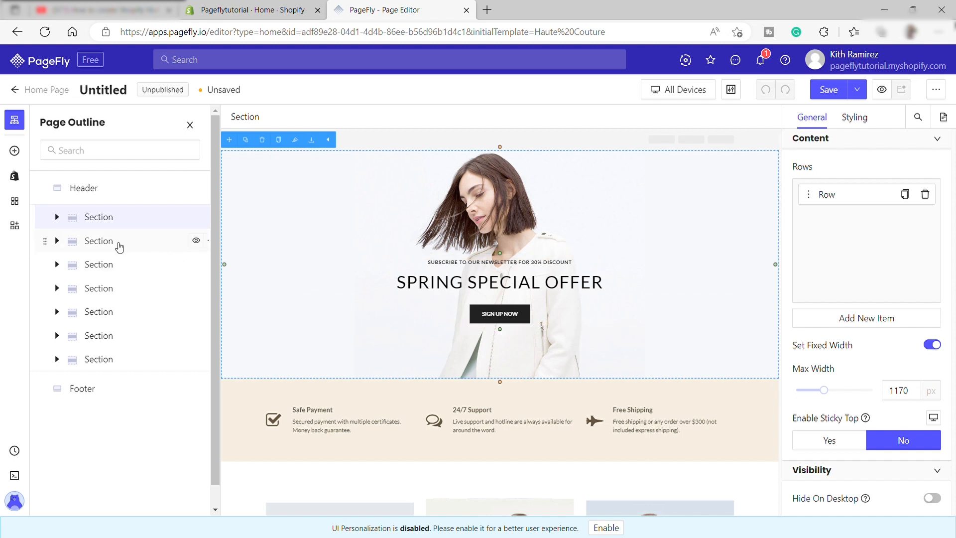
click(127, 246)
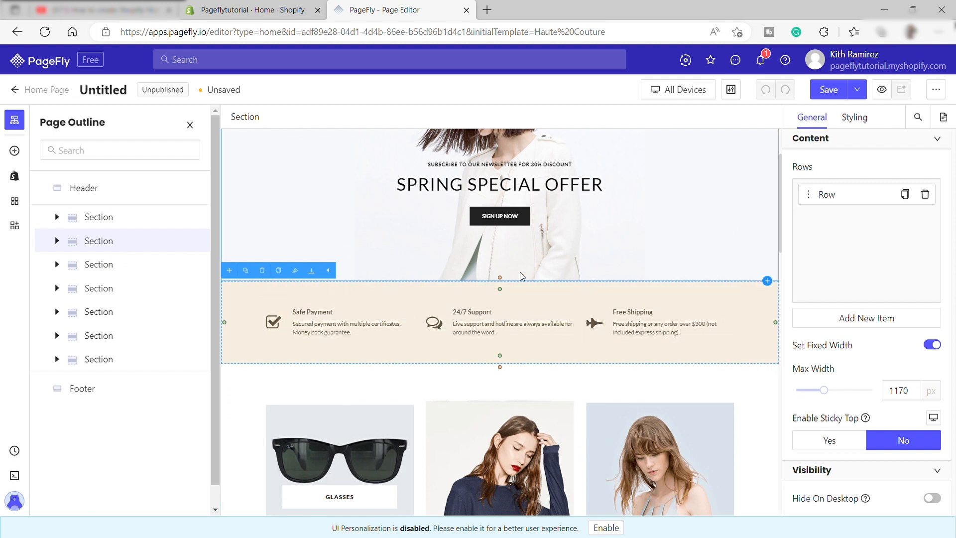
scroll(508, 313, up, 2)
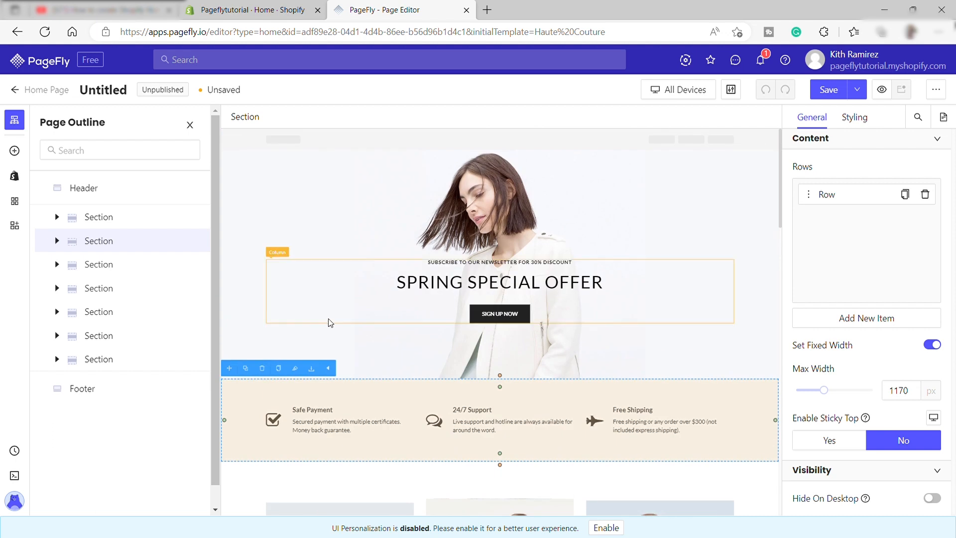
- Expand the first section in the page outline and select the row inside it
click(112, 218)
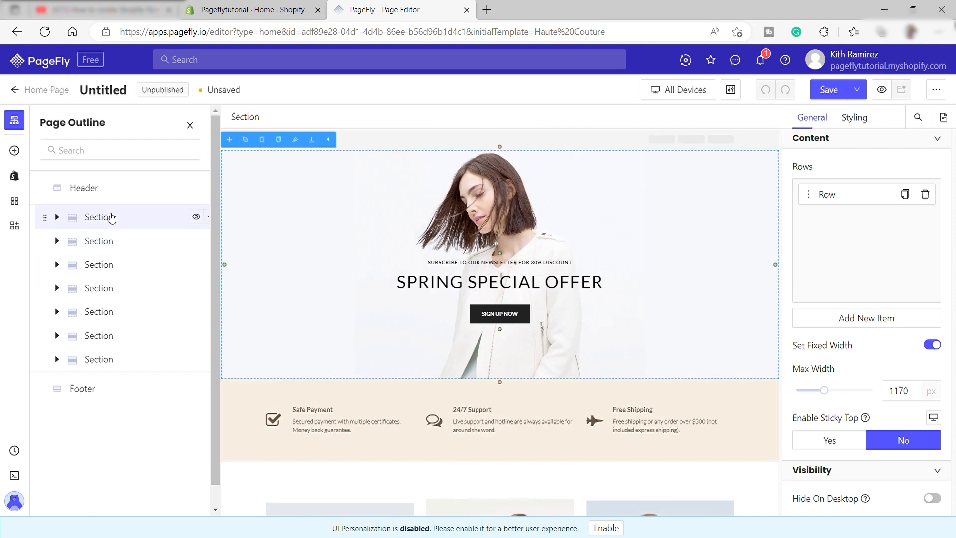
click(57, 217)
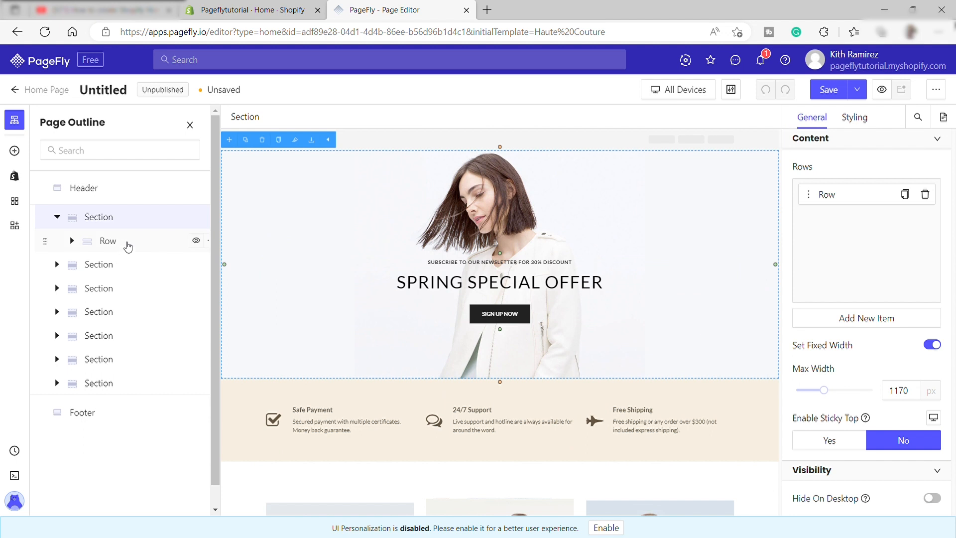
click(122, 246)
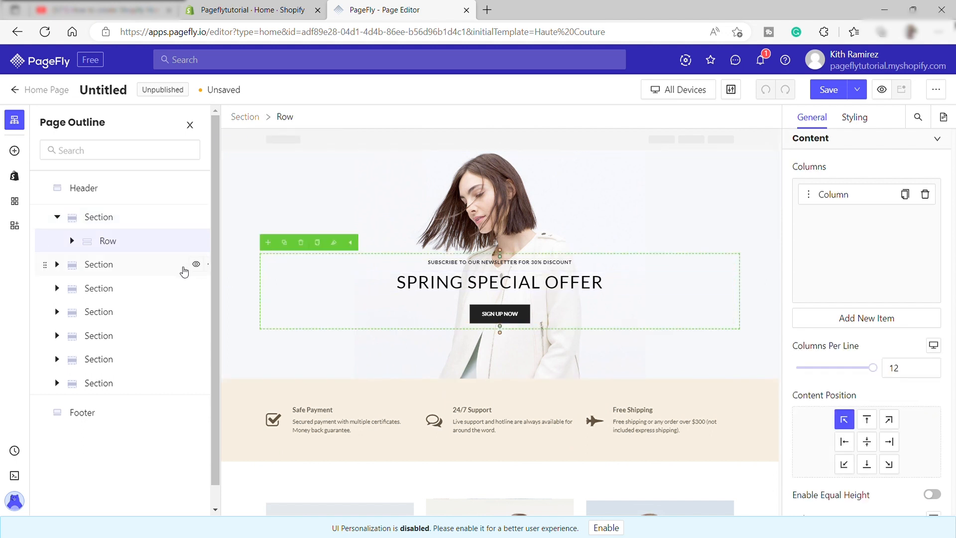
- Expand the first section's row and column in the page outline and select the first heading inside
click(73, 241)
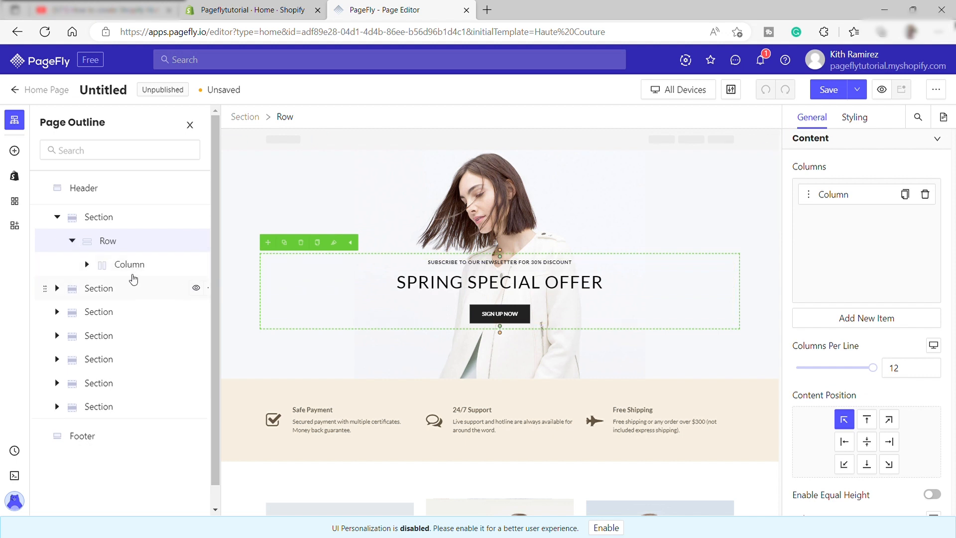
click(129, 266)
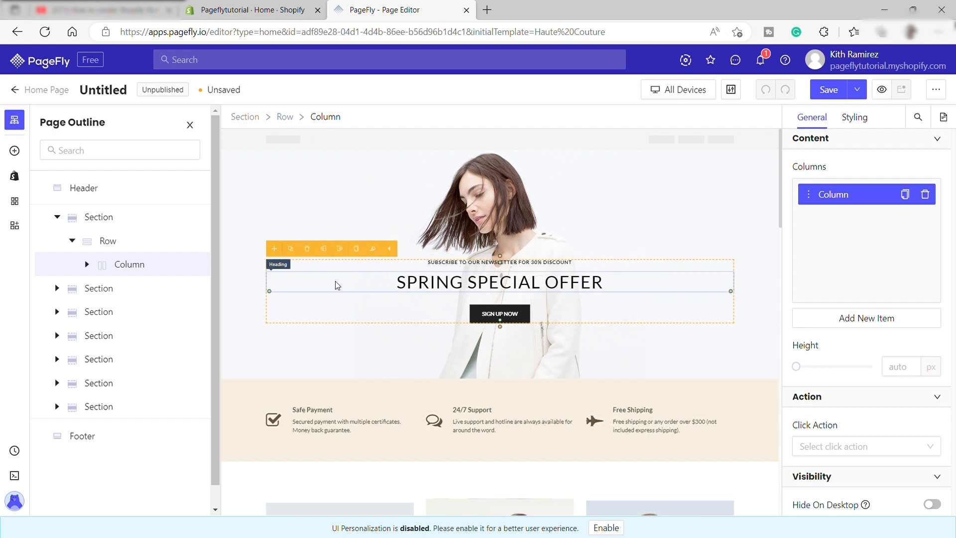
click(87, 264)
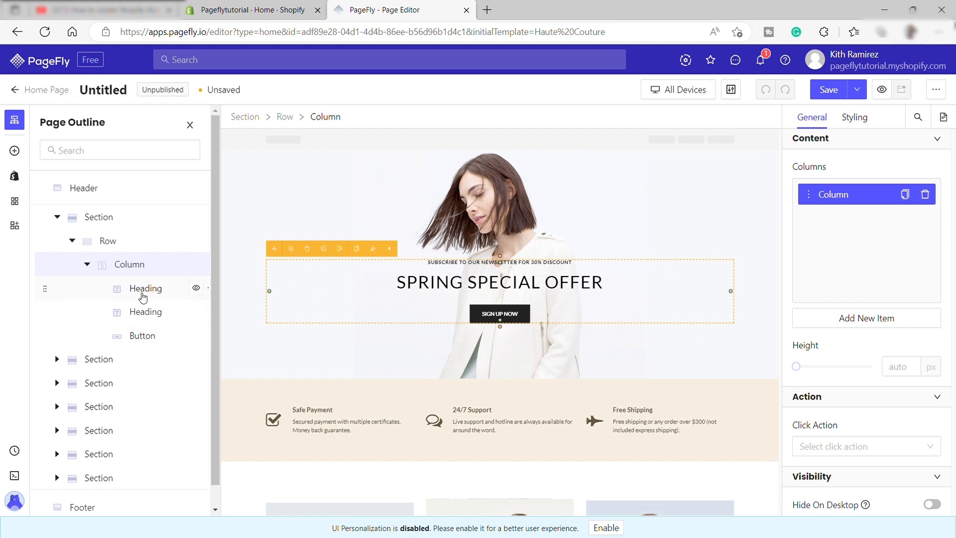
click(143, 294)
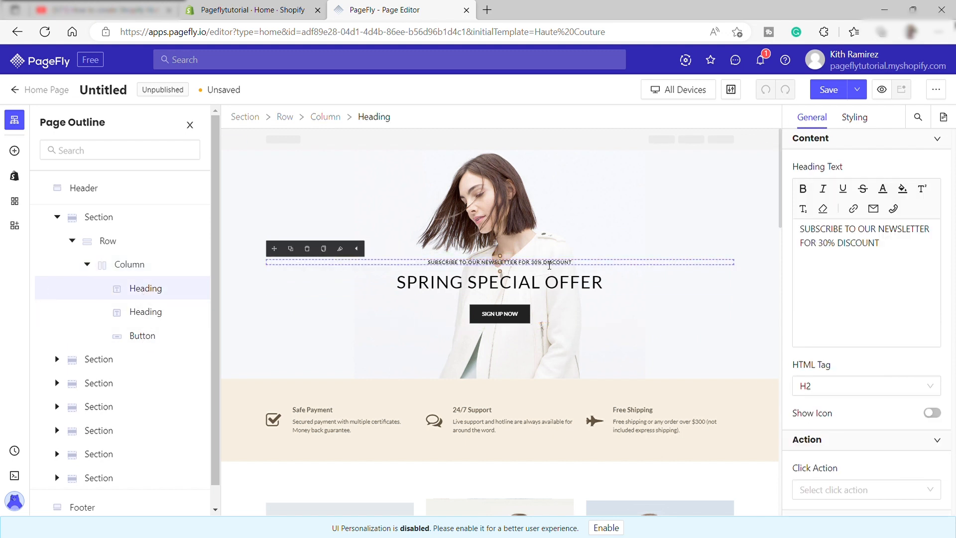
- Hide the page outline and select the Spring Special Offer heading in the banner
click(189, 124)
click(441, 343)
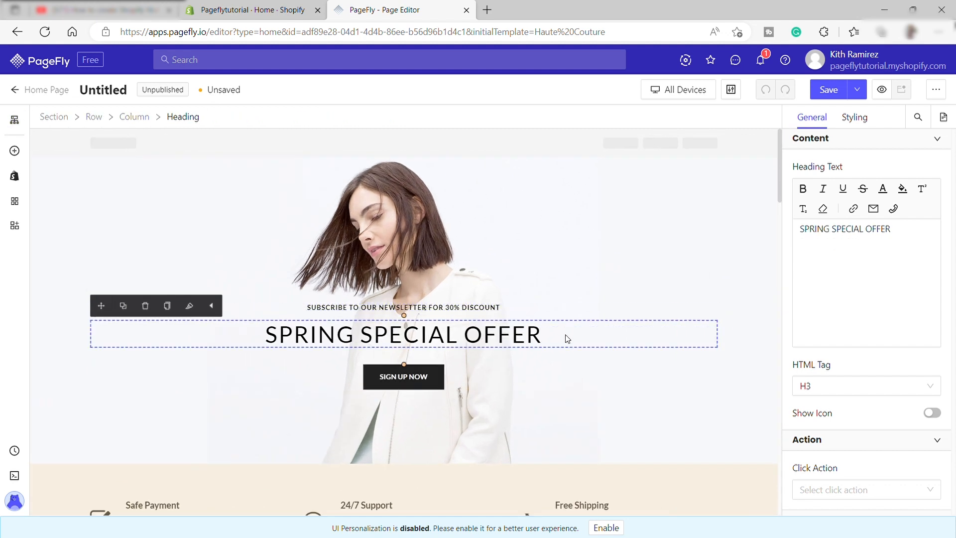
click(532, 338)
scroll(543, 335, down, 2)
scroll(544, 330, up, 2)
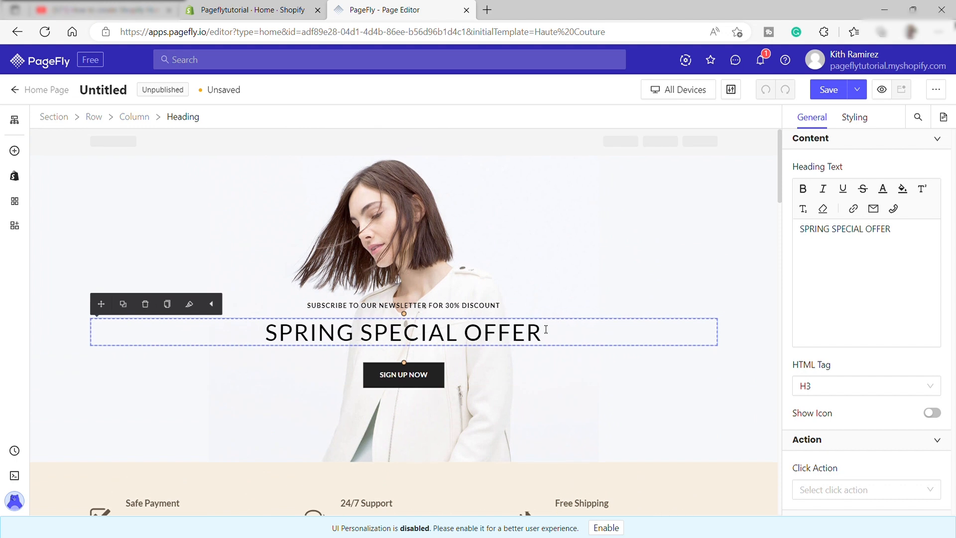
- Show the page outline, collapse the first section and select the header
click(15, 125)
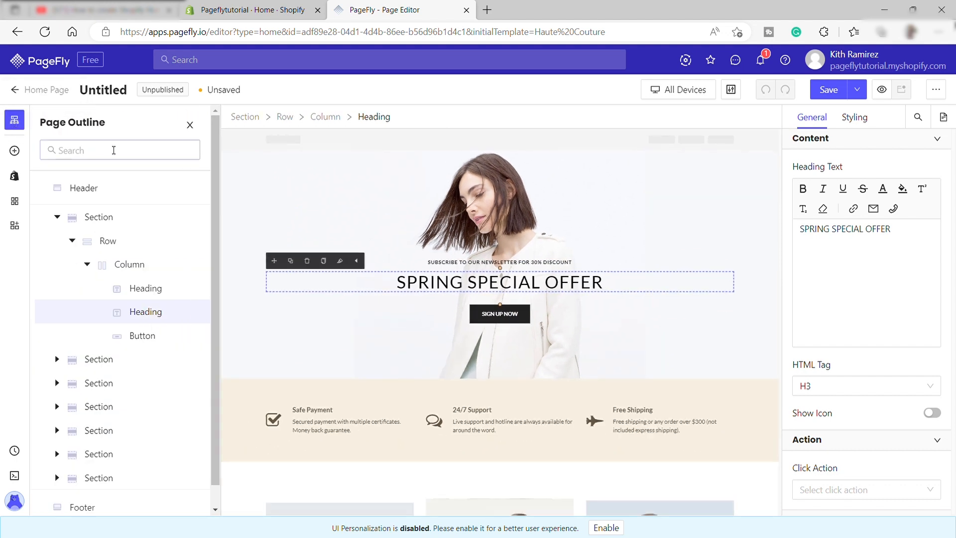
click(57, 218)
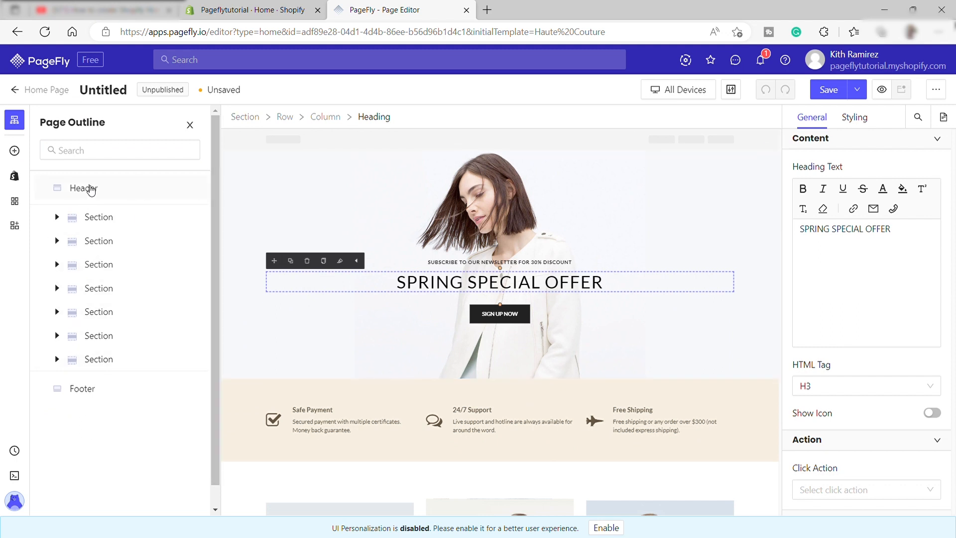
click(90, 189)
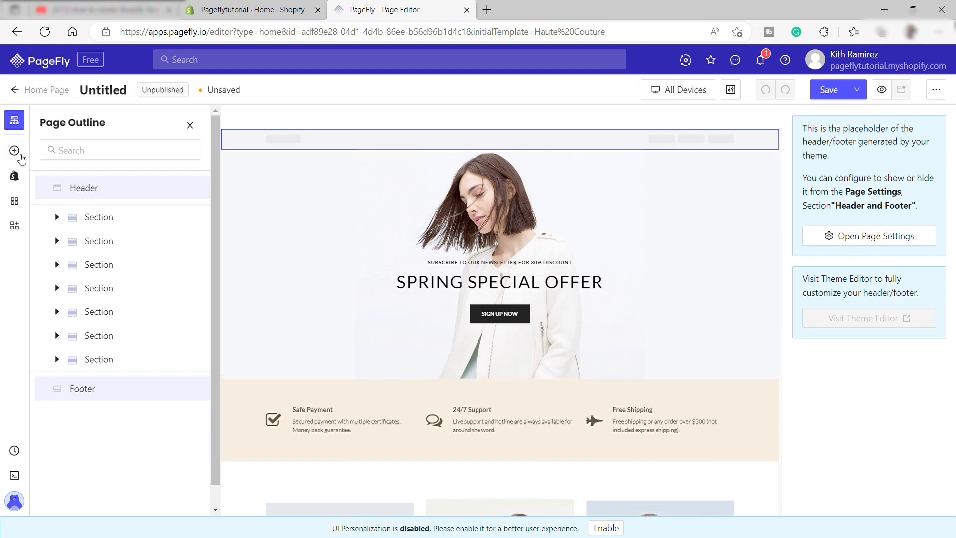
- Add a one-column layout directly below the Spring Special Offer banner and place the three-image slideshow in its column
click(16, 151)
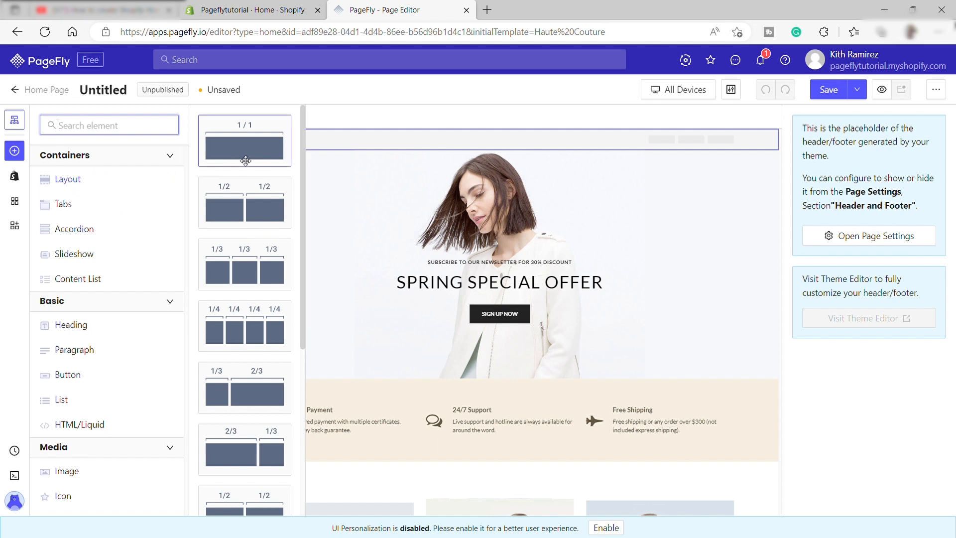
drag(244, 160, 370, 383)
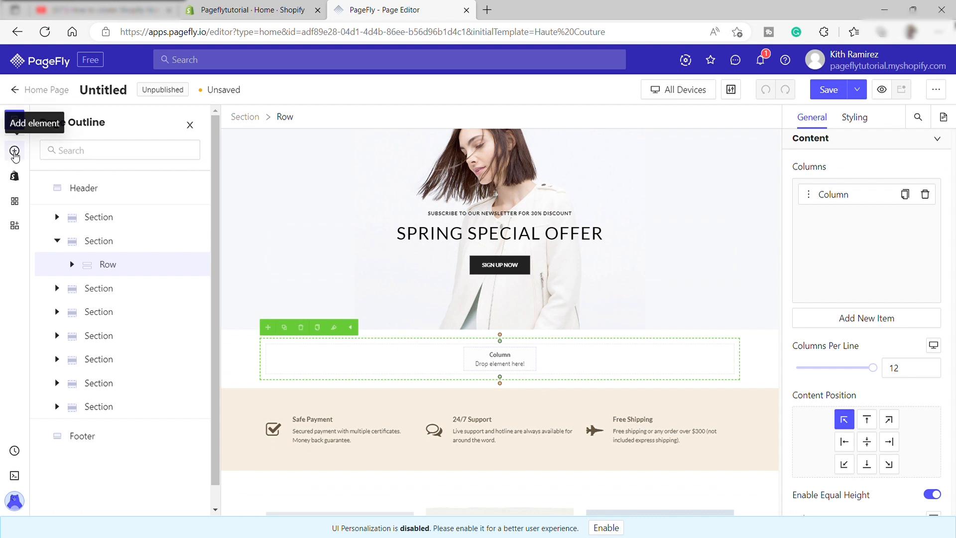
click(14, 150)
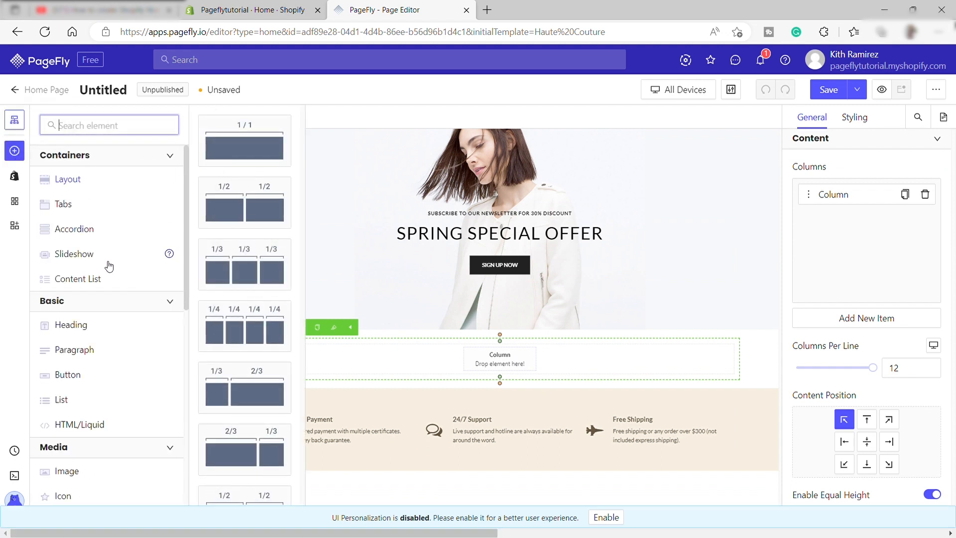
click(73, 253)
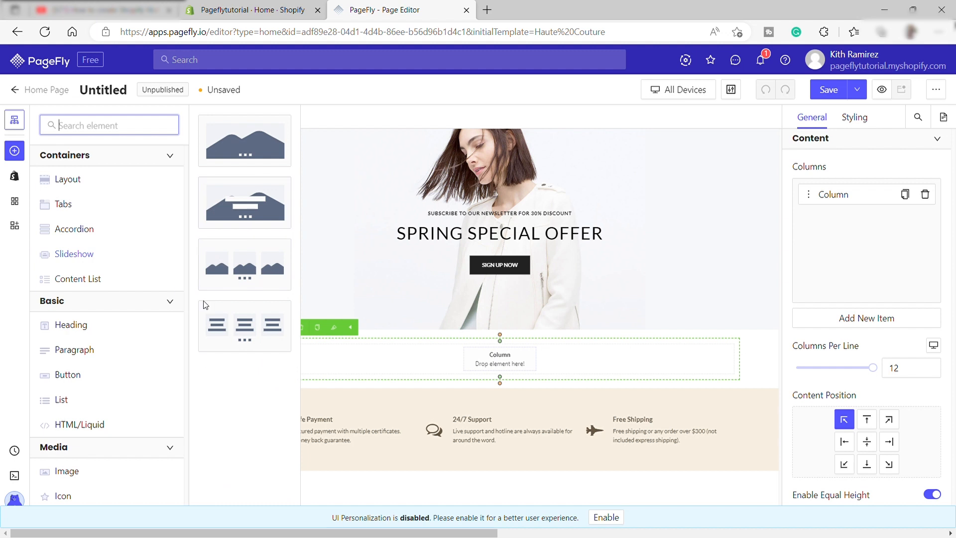
drag(250, 265, 414, 360)
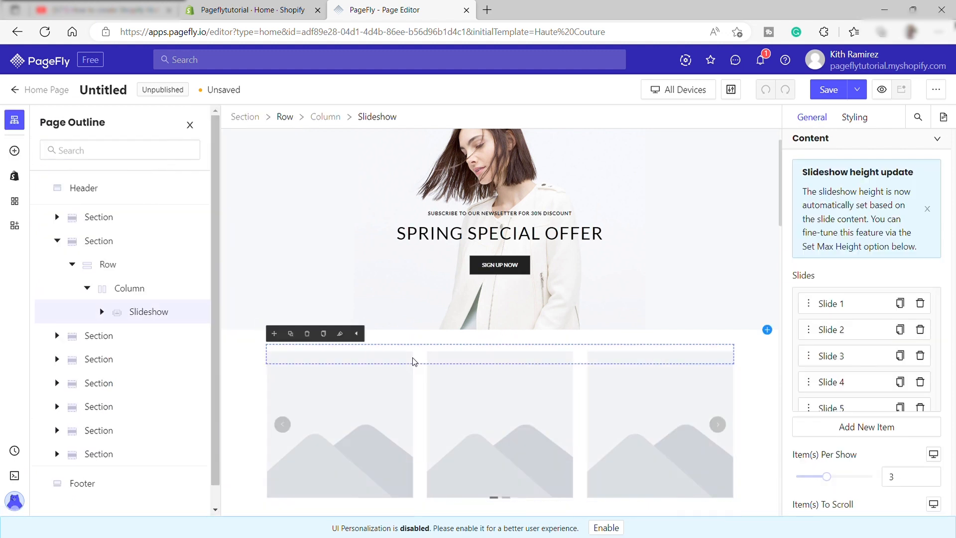
scroll(537, 393, down, 3)
scroll(538, 384, down, 1)
scroll(537, 363, up, 1)
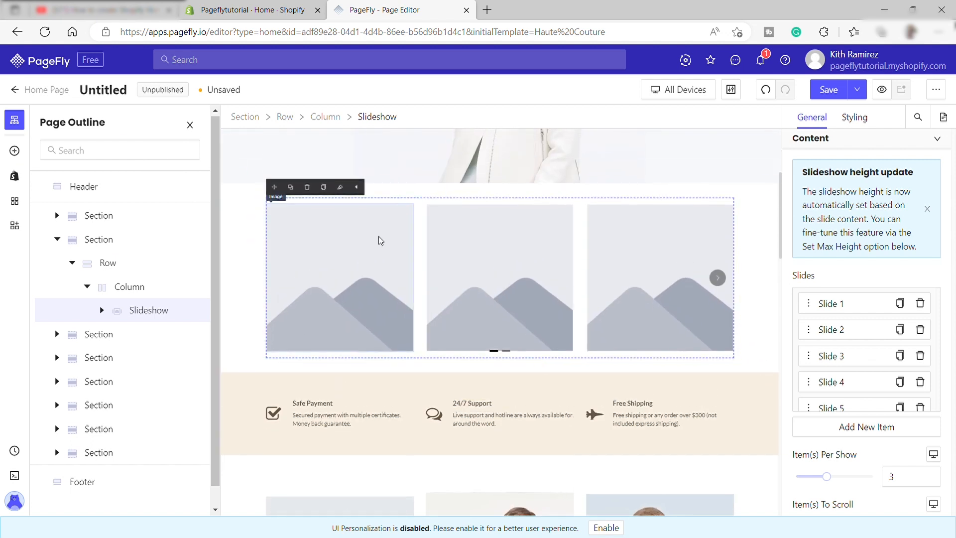
- Select the placeholder images of the first three slides in turn to see their settings
click(229, 210)
click(354, 256)
click(476, 255)
click(657, 259)
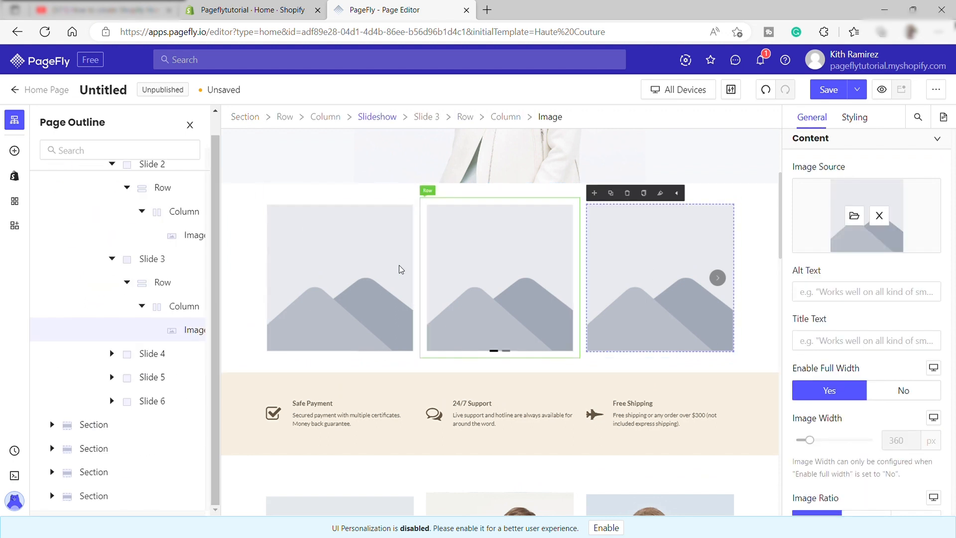
- Select the first slide's image with the page outline hidden and examine its image source options
click(370, 271)
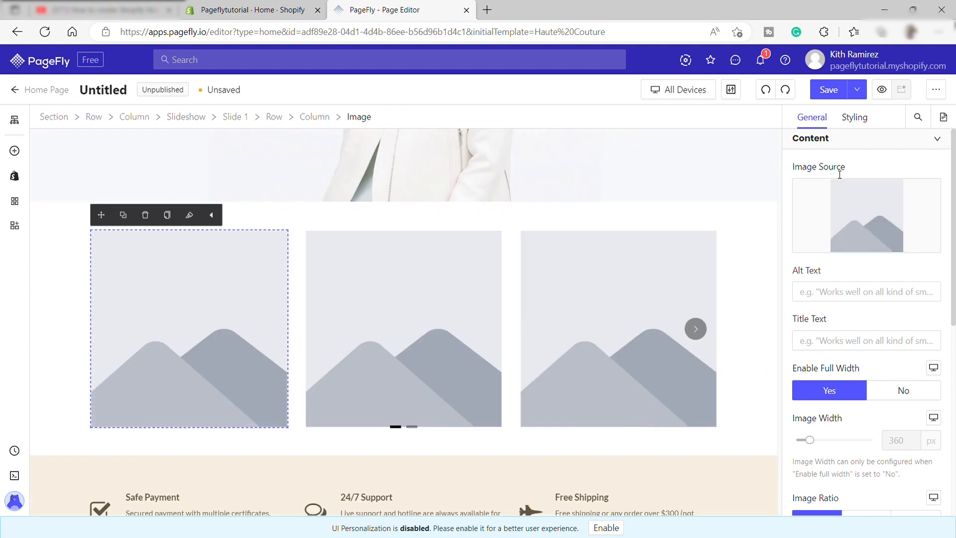
mouse_move(864, 207)
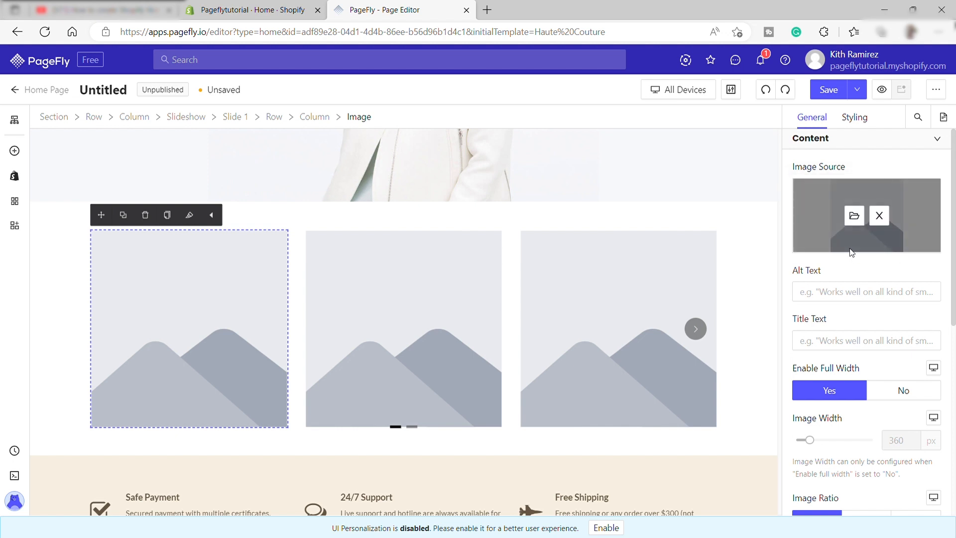
scroll(427, 295, up, 5)
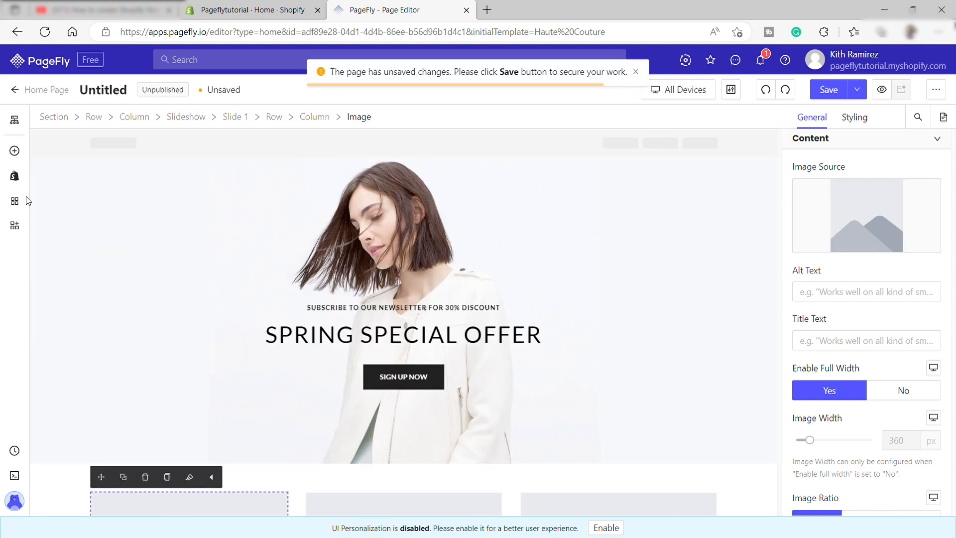
scroll(269, 294, down, 4)
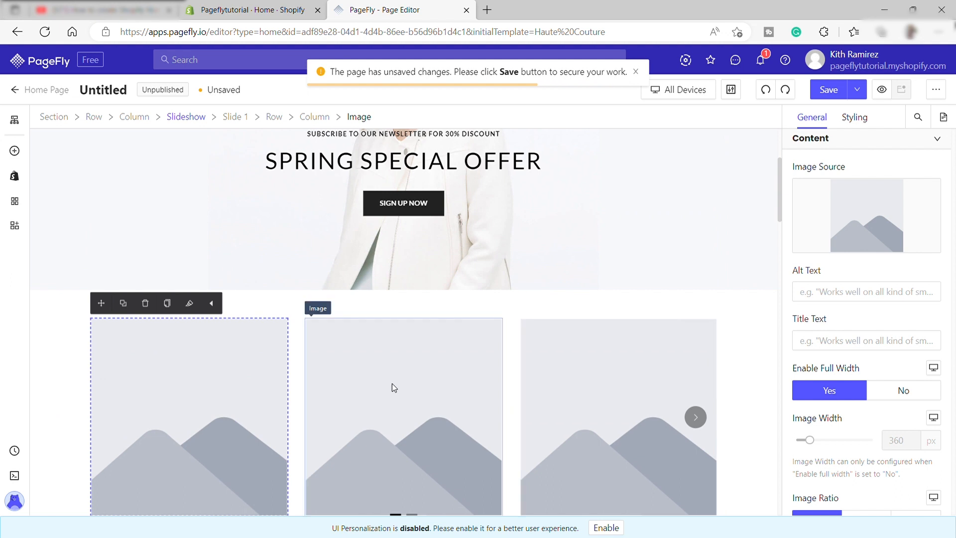
scroll(561, 390, down, 4)
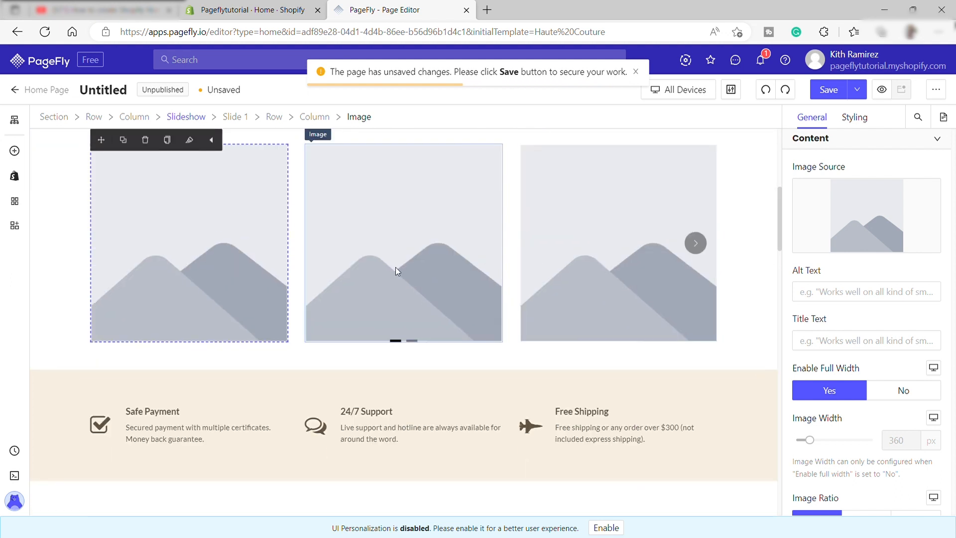
scroll(396, 267, up, 3)
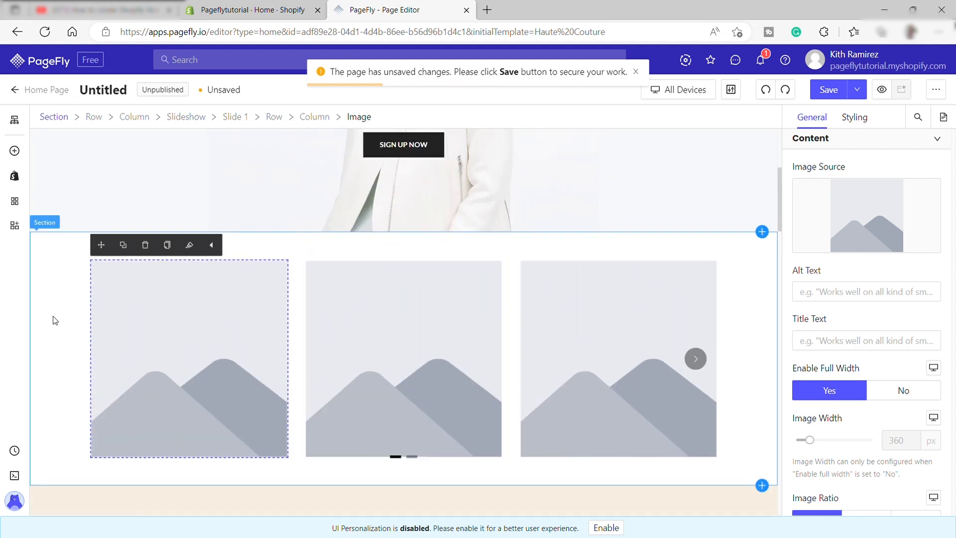
- Examine the editing controls offered for each of the three visible slideshow images
click(54, 320)
click(211, 315)
click(200, 245)
click(210, 315)
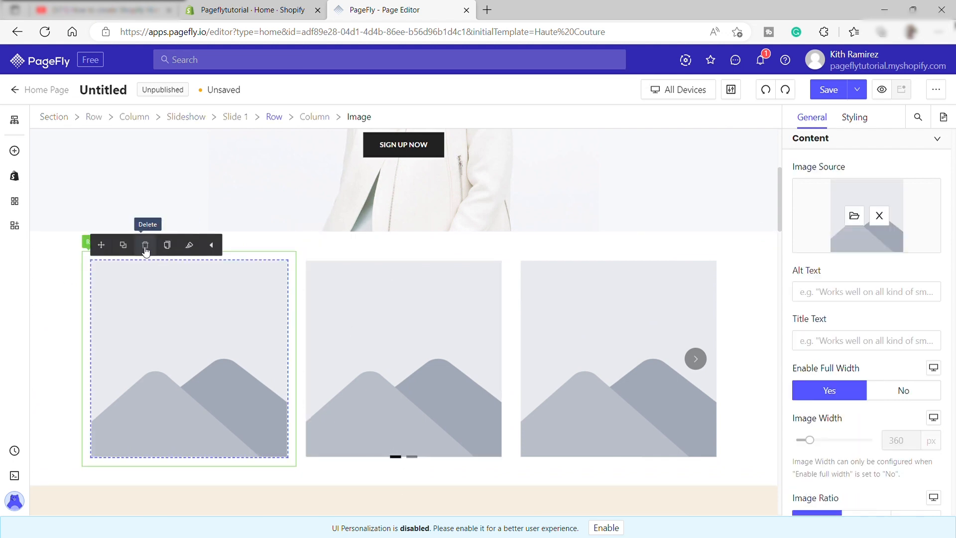
click(316, 293)
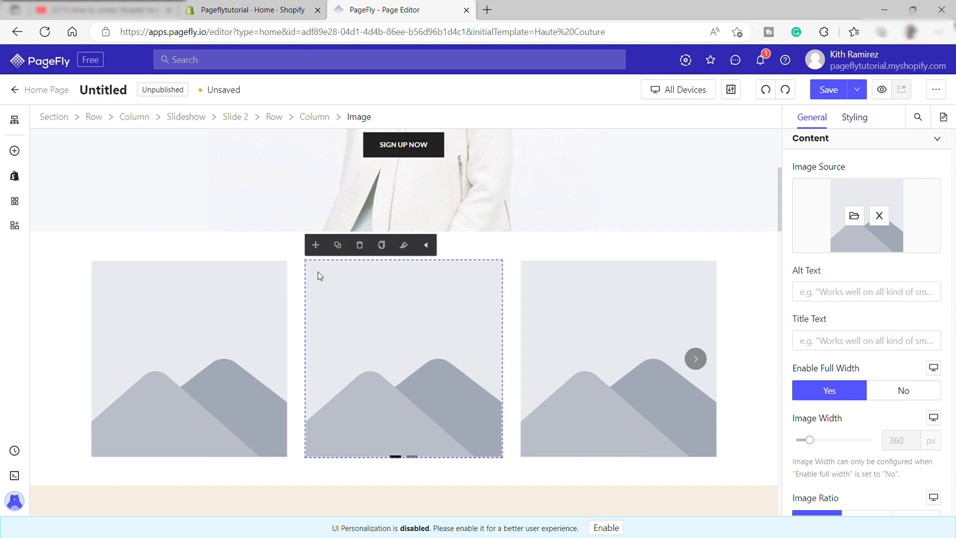
click(542, 336)
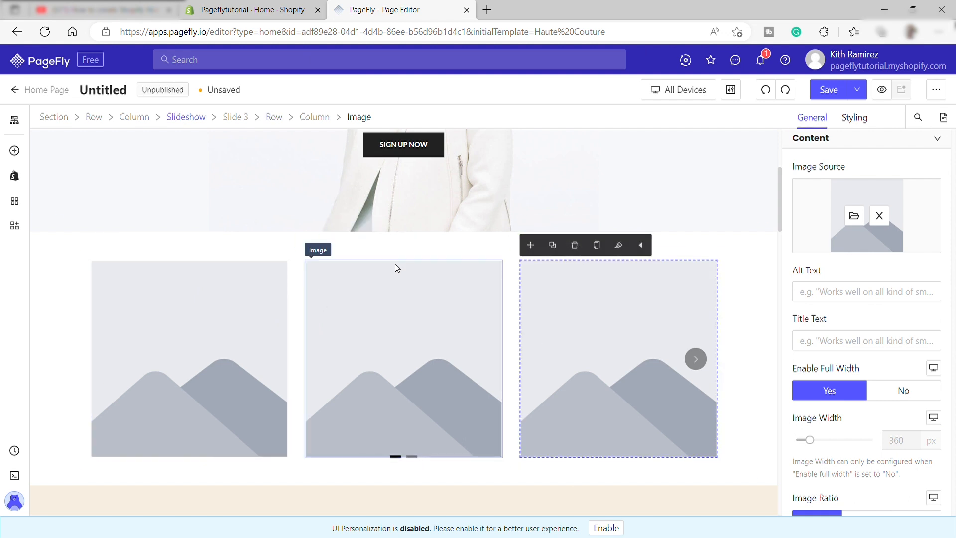
click(219, 289)
- Delete the whole section that contains the slideshow
click(72, 334)
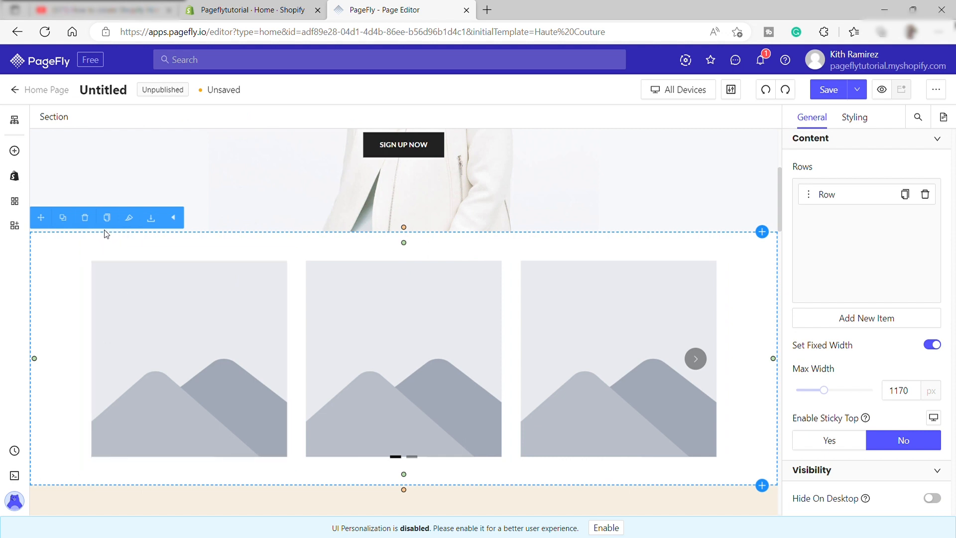
click(85, 219)
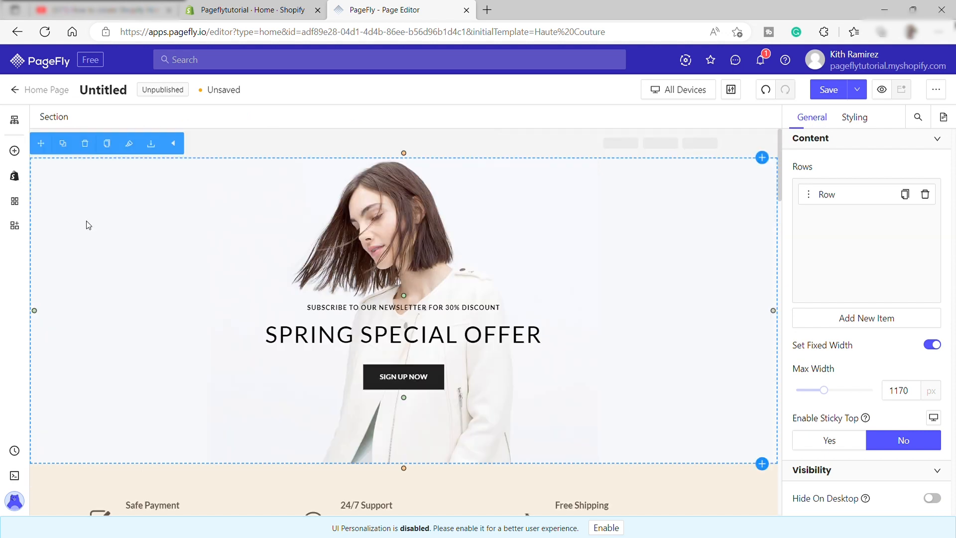
scroll(596, 312, down, 5)
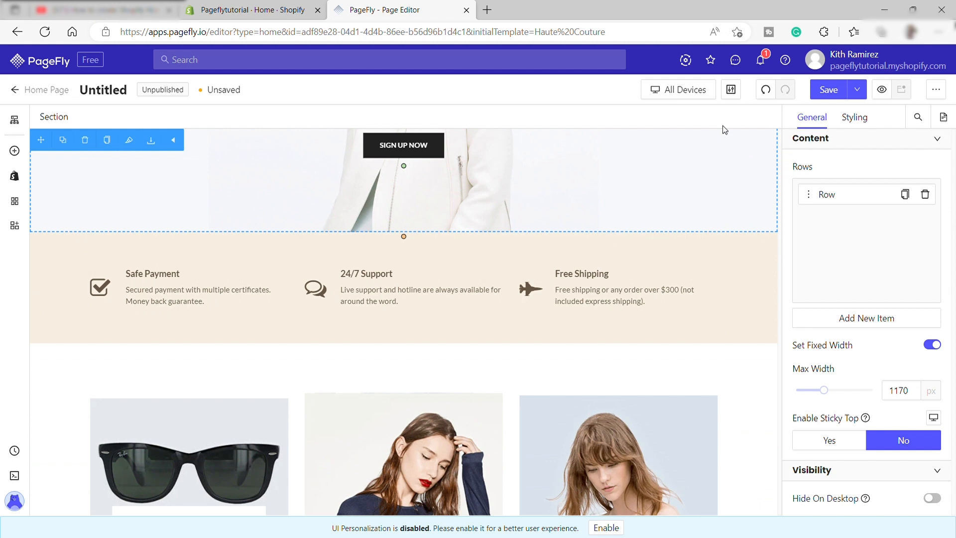
- Undo the deletion of the slideshow section, and redo it
click(767, 92)
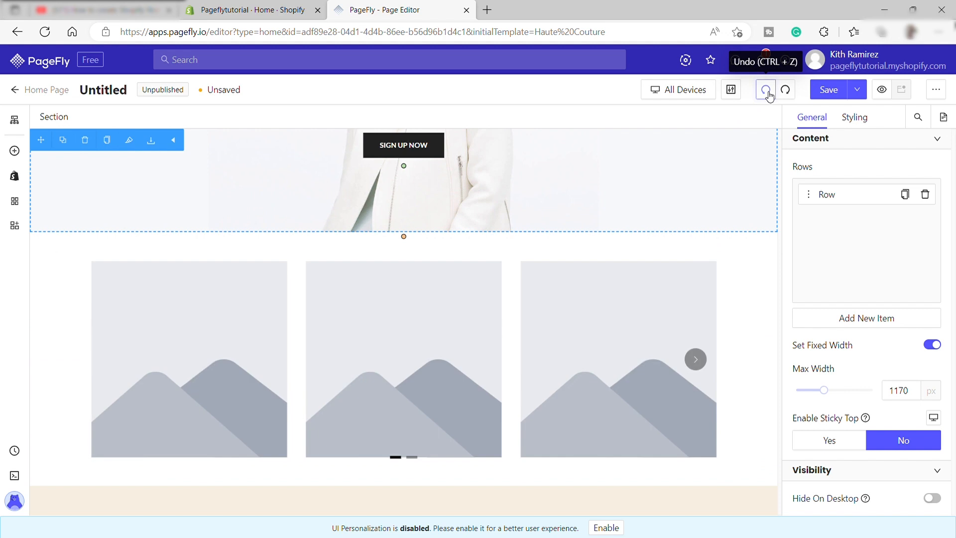
click(785, 89)
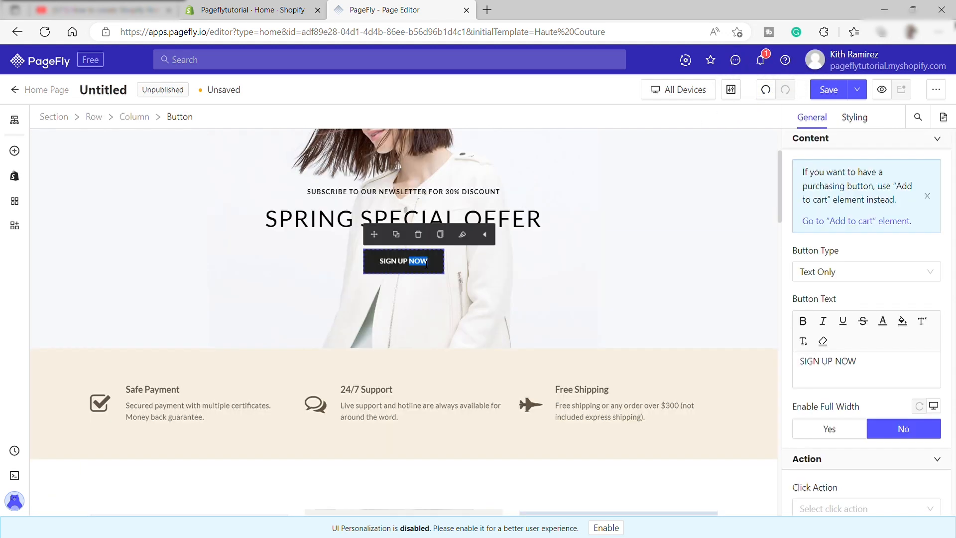
- Replace the text of the banner's button with "Shop Now!"
key(BackSpace)
key(BackSpace)
key(BackSpace)
key(BackSpace)
key(BackSpace)
key(BackSpace)
key(BackSpace)
key(BackSpace)
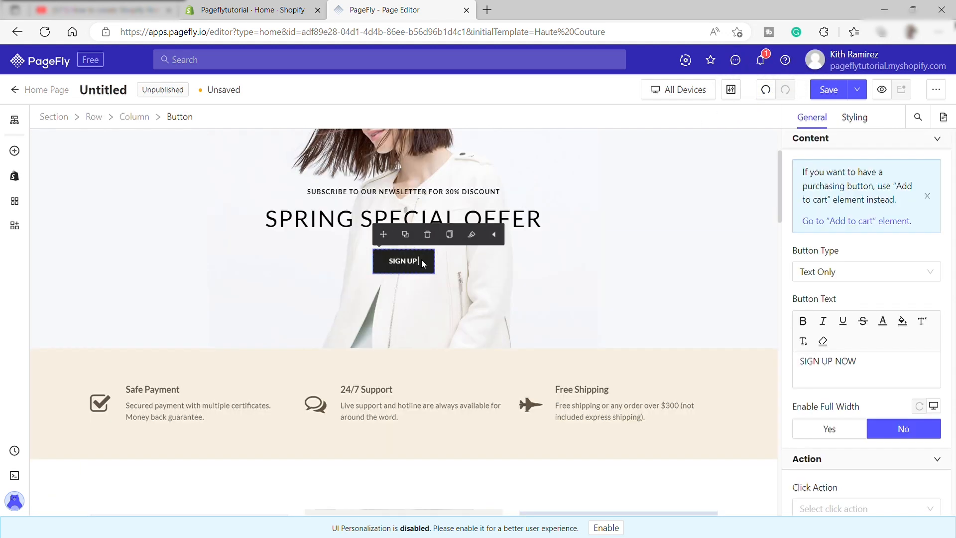
key(BackSpace)
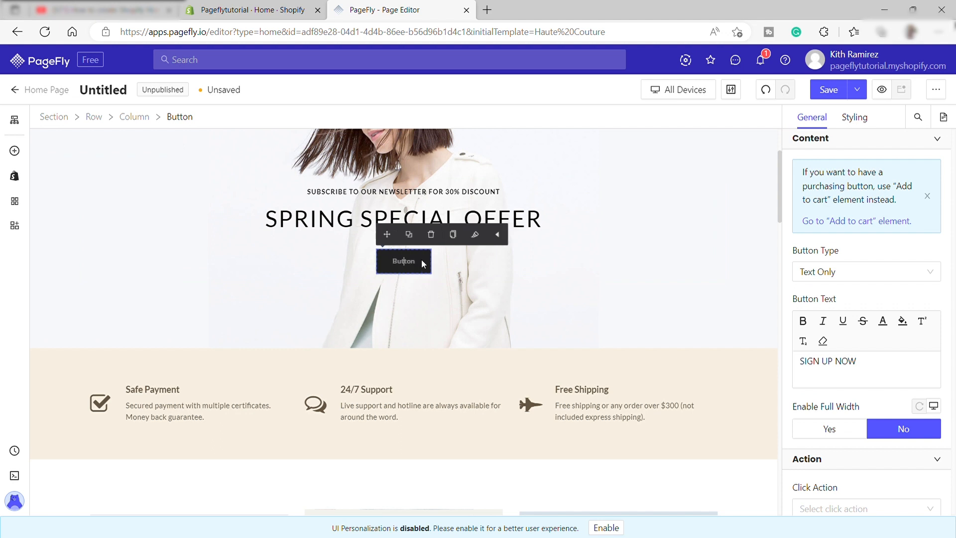
text(Shop)
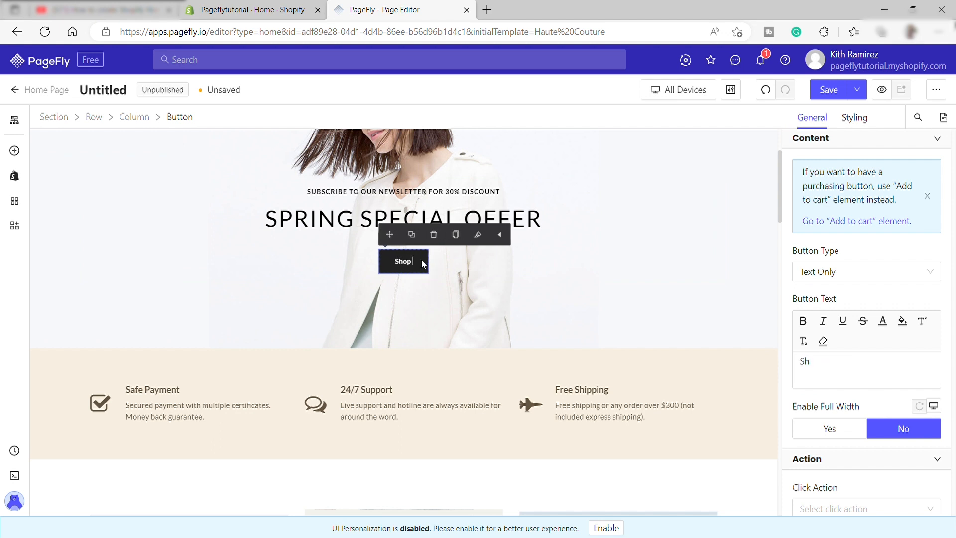
text( Now!)
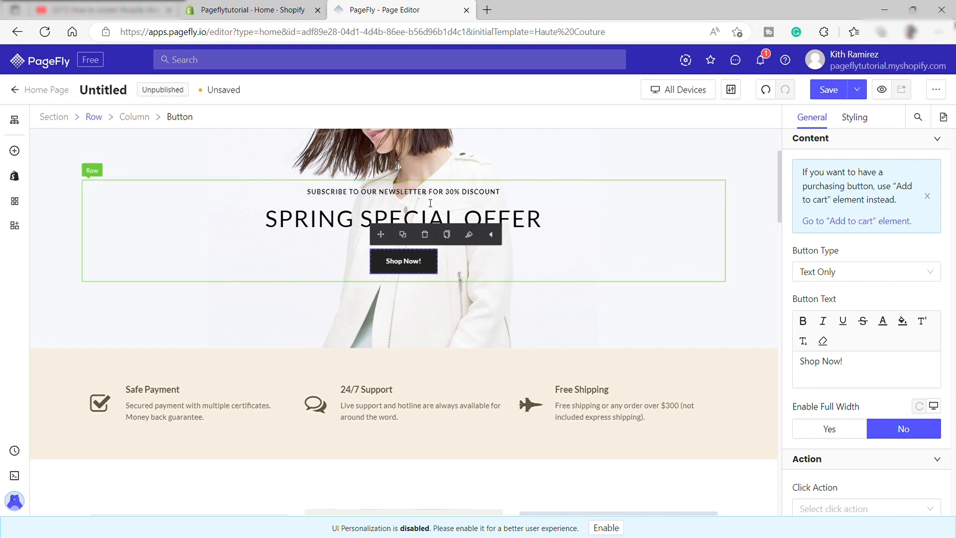
- Make the banner's "SPRING SPECIAL OFFER" heading bold and undo the last page change
click(426, 205)
click(414, 224)
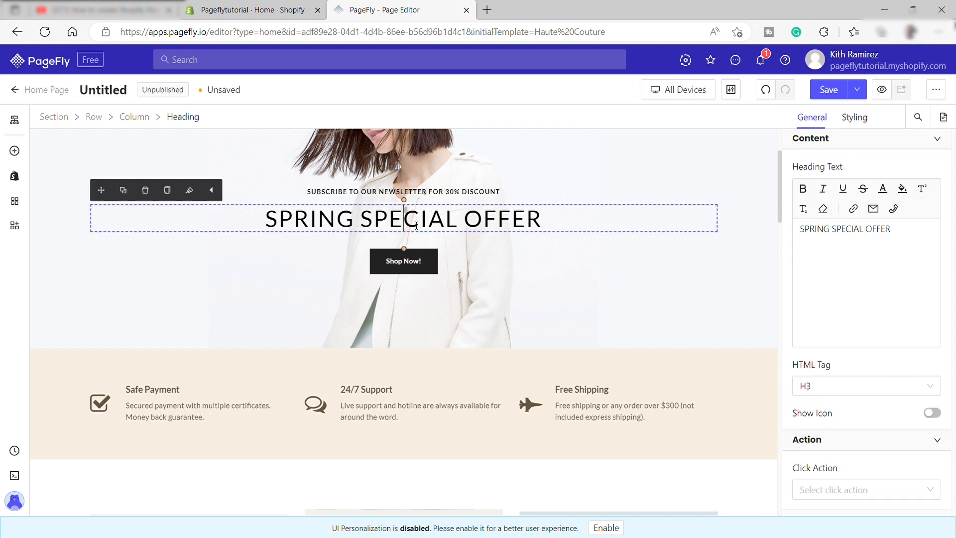
key(ctrl+z)
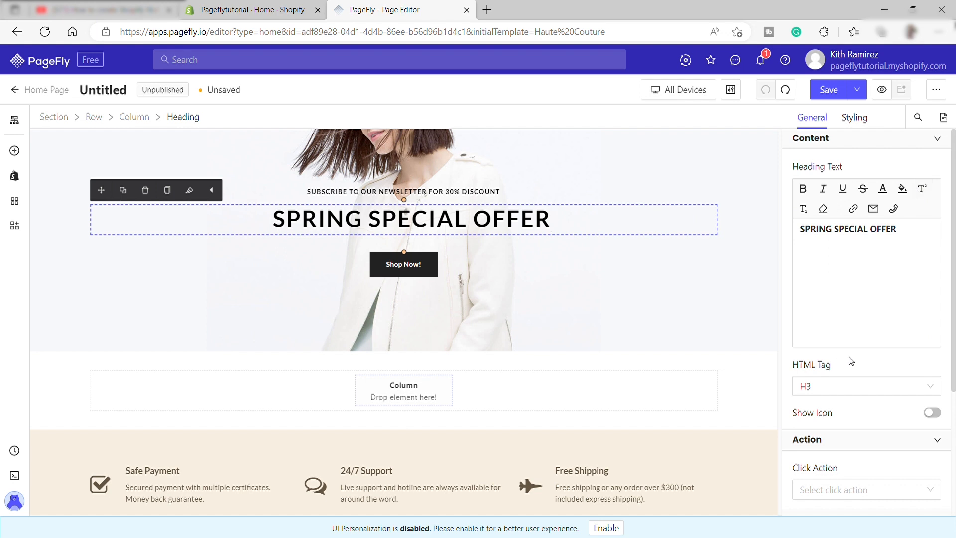
- Examine the HTML tag options available for the "SPRING SPECIAL OFFER" heading
scroll(860, 316, down, 4)
click(868, 214)
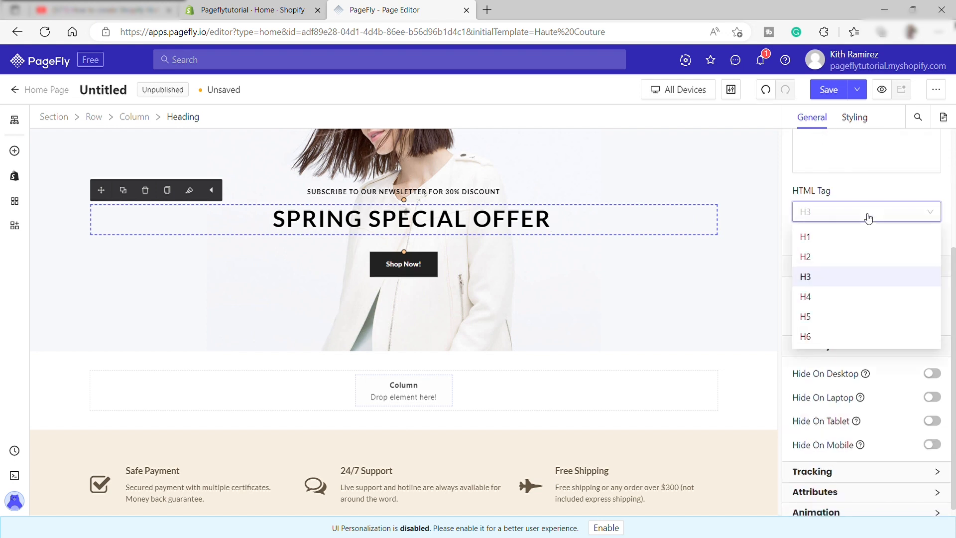
click(869, 219)
- Try hiding the heading on desktop, and turn that visibility setting back off
scroll(847, 279, down, 1)
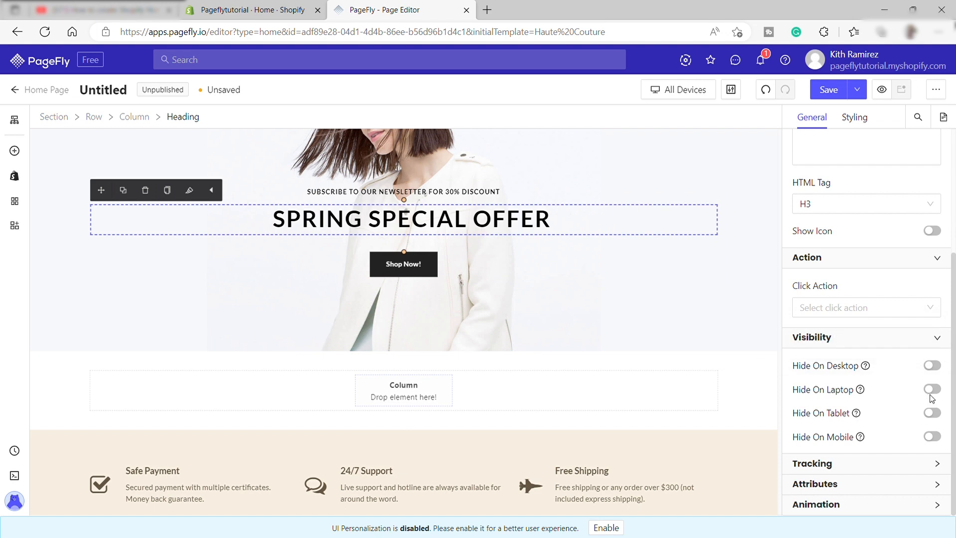
click(939, 367)
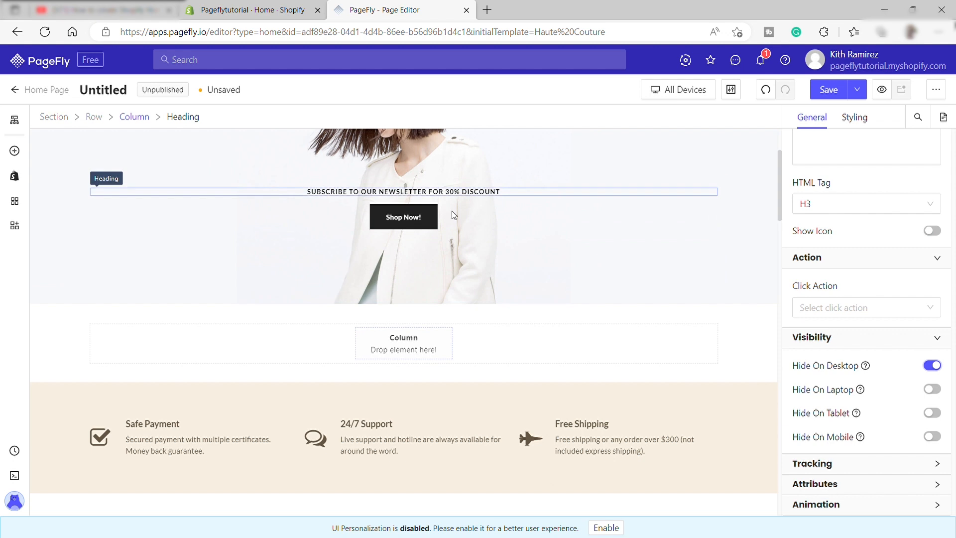
click(933, 367)
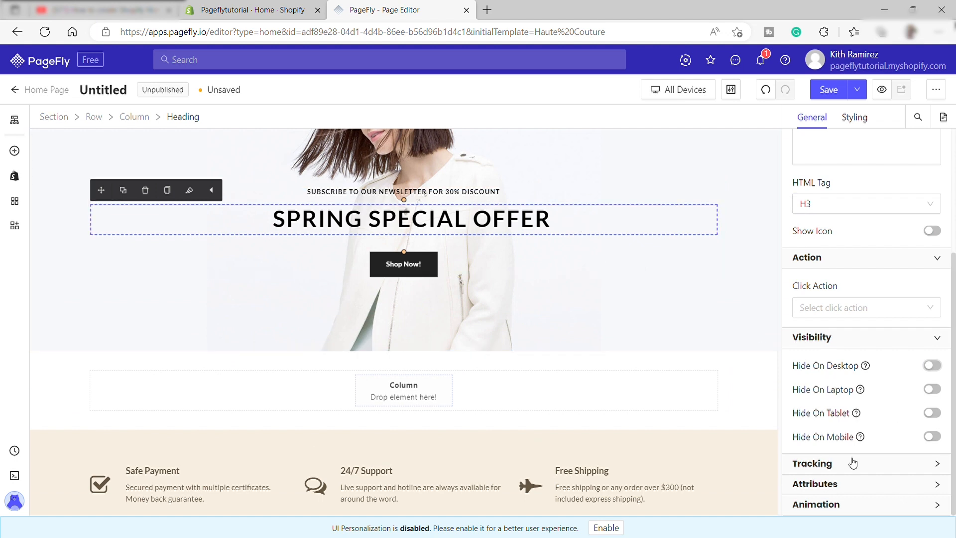
- Examine the heading's animation settings for display and mouse over
click(868, 511)
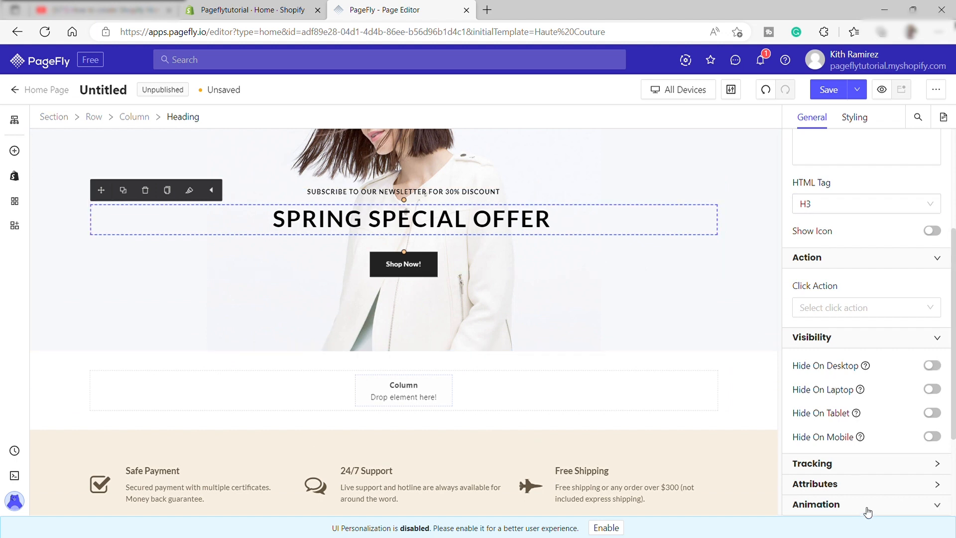
scroll(869, 493, down, 3)
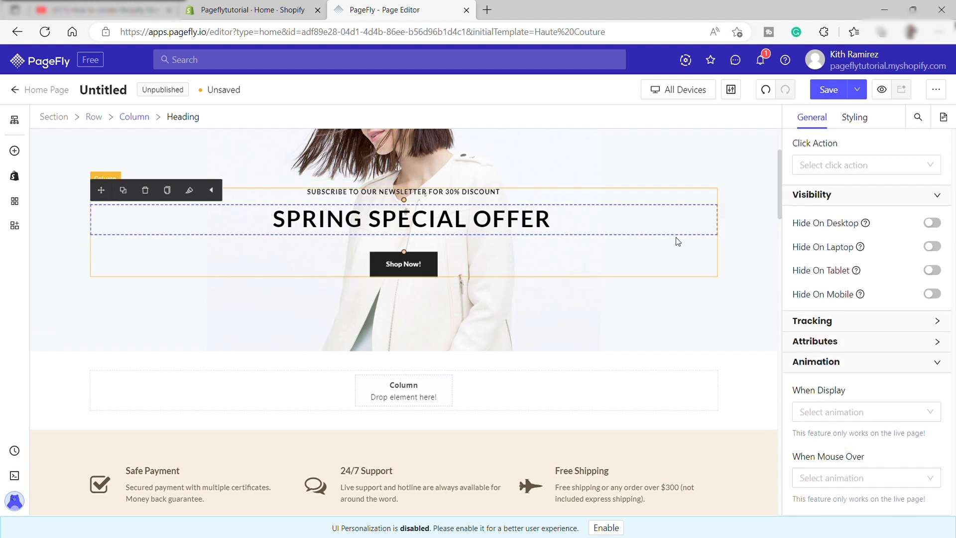
scroll(603, 456, up, 3)
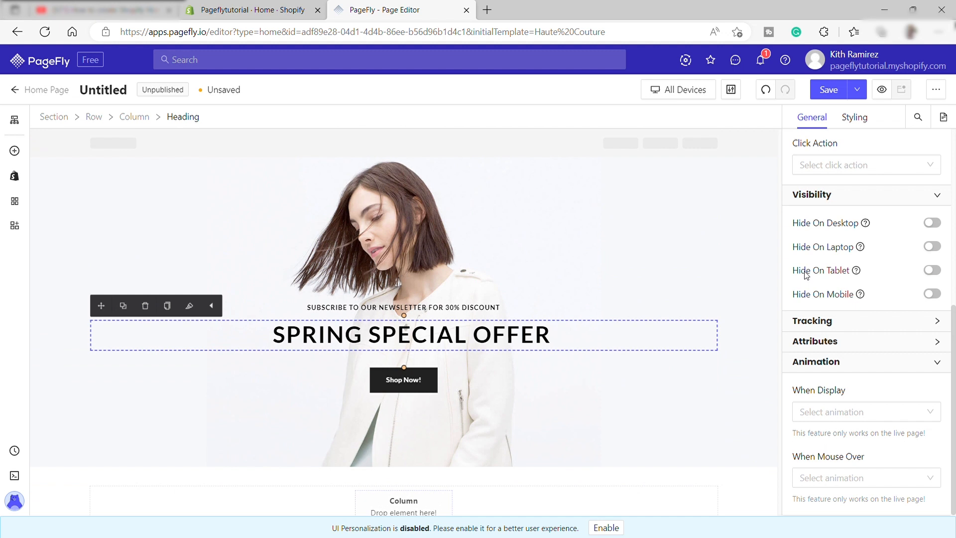
- Try Color 2 as the heading's content color, and set it to Color 1
click(854, 117)
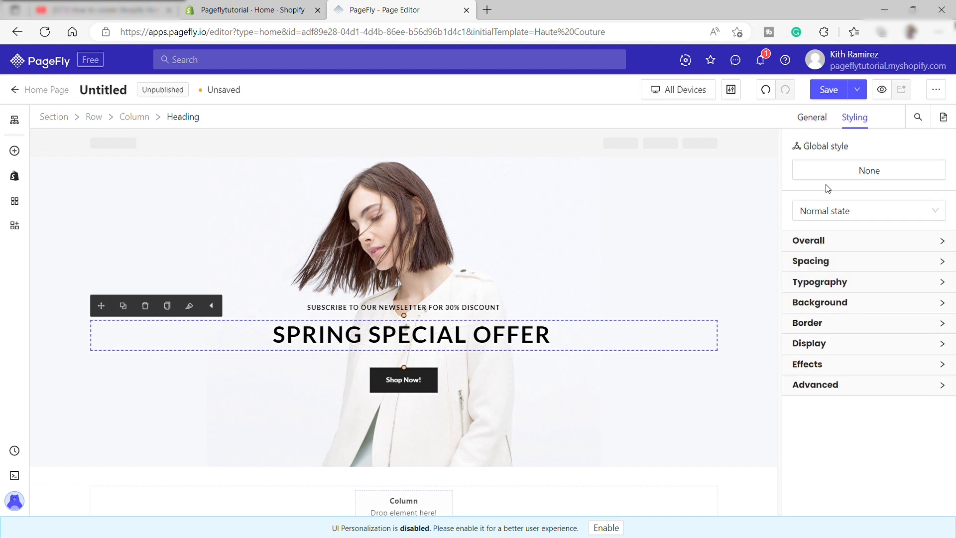
click(876, 247)
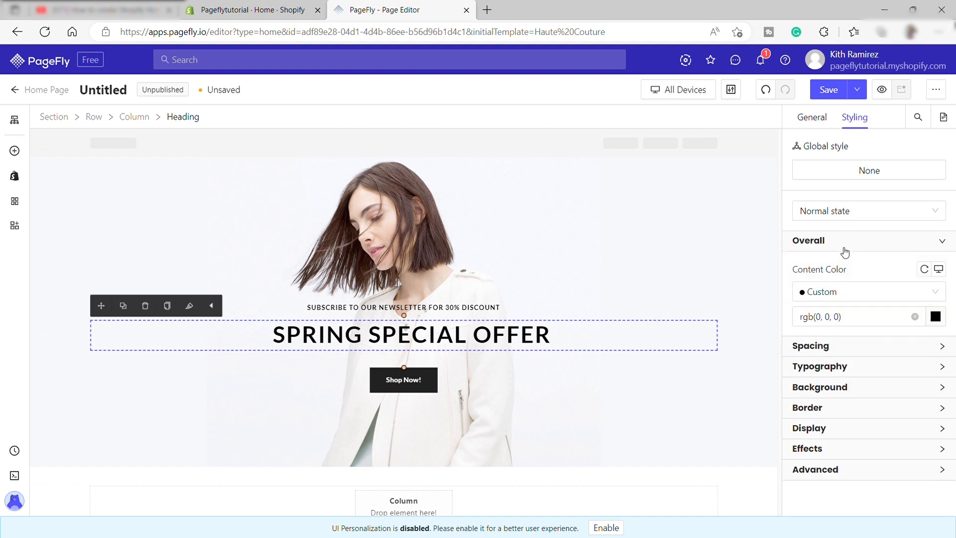
click(837, 299)
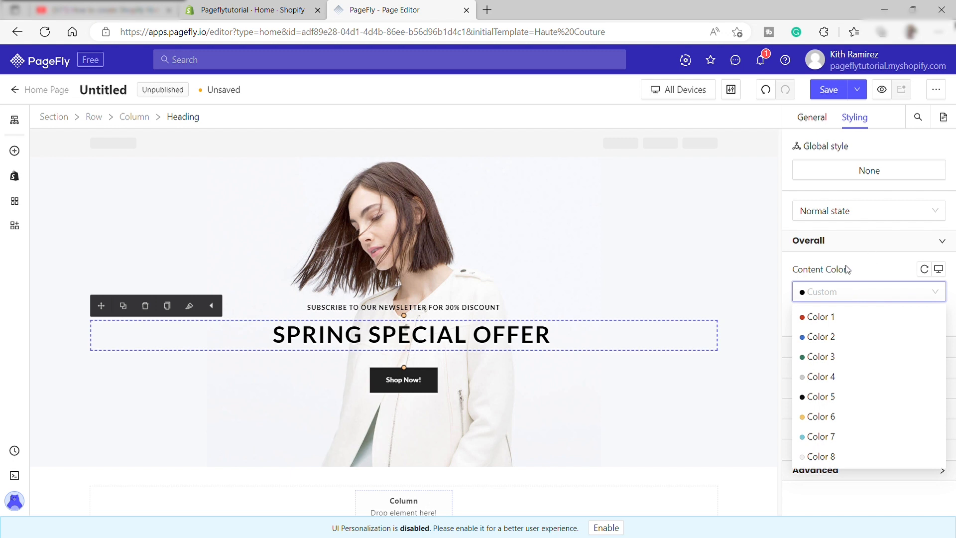
click(819, 339)
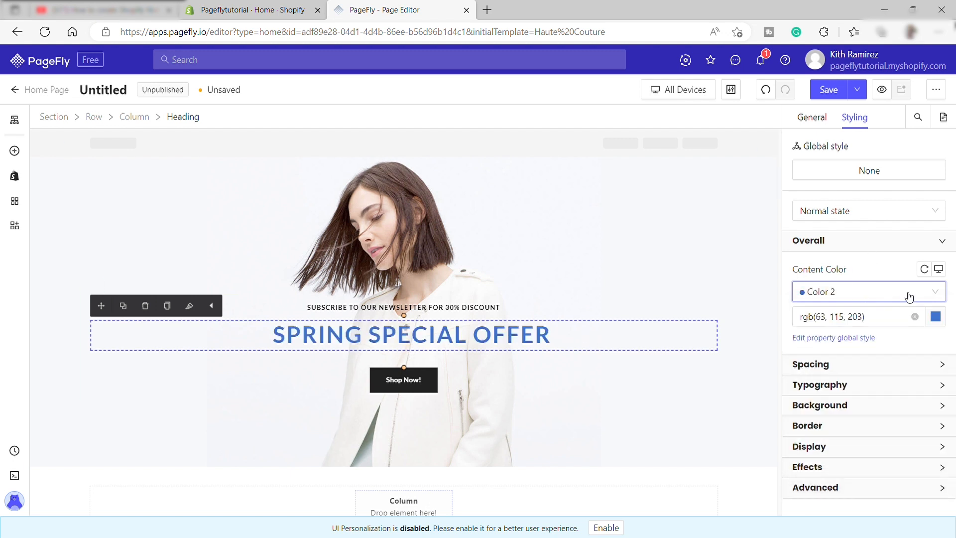
click(870, 302)
click(817, 316)
- Examine the heading's spacing and typography settings, including its padding, margin and font family options
click(874, 361)
scroll(875, 352, down, 2)
scroll(875, 352, down, 1)
scroll(841, 363, down, 2)
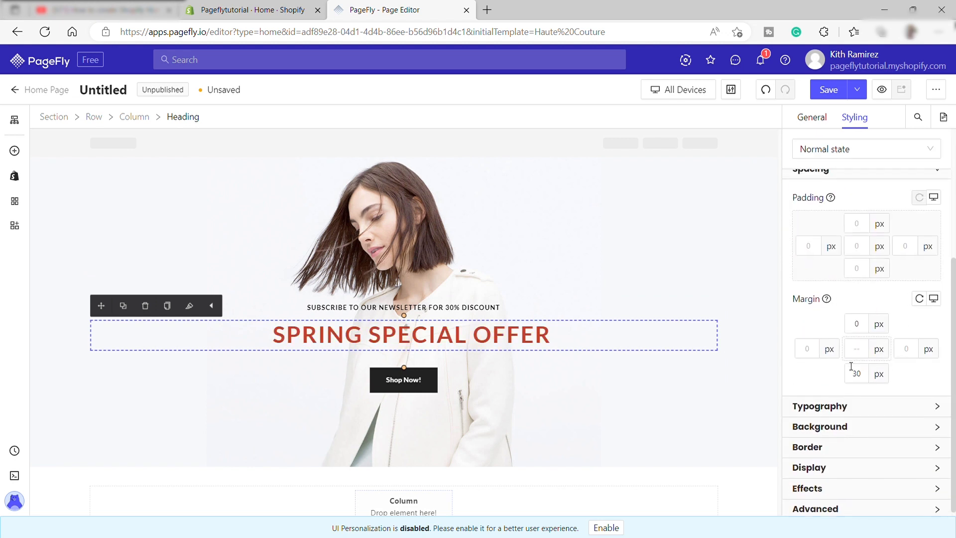
click(869, 401)
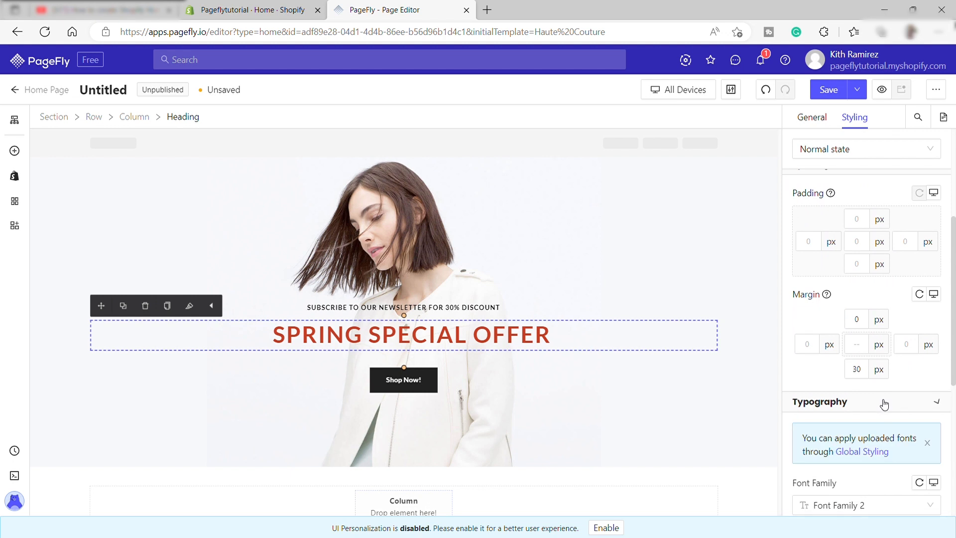
scroll(871, 393, down, 4)
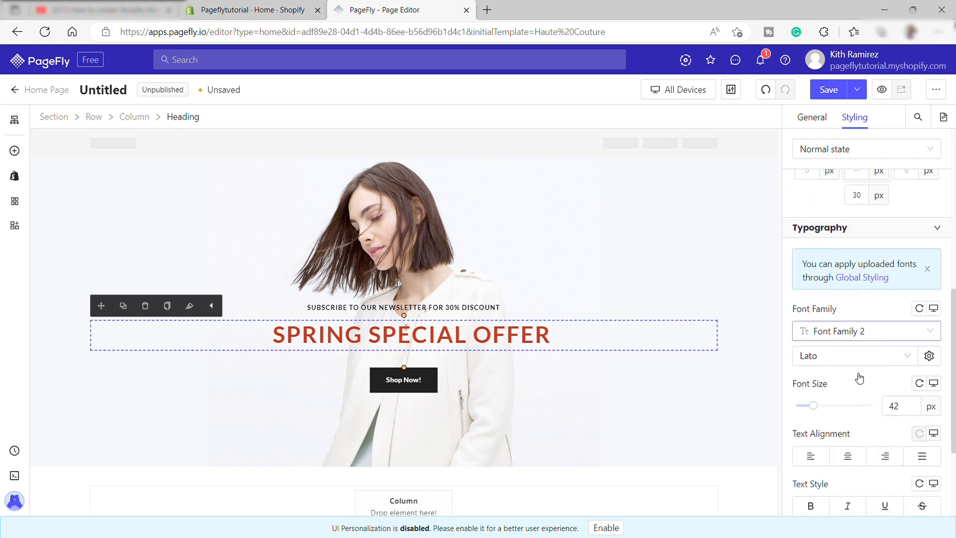
click(897, 358)
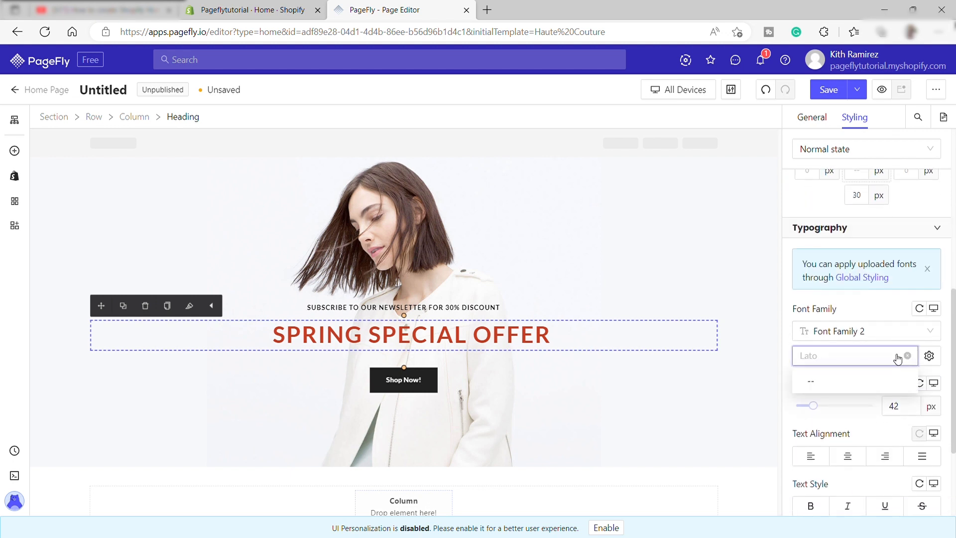
scroll(857, 348, down, 4)
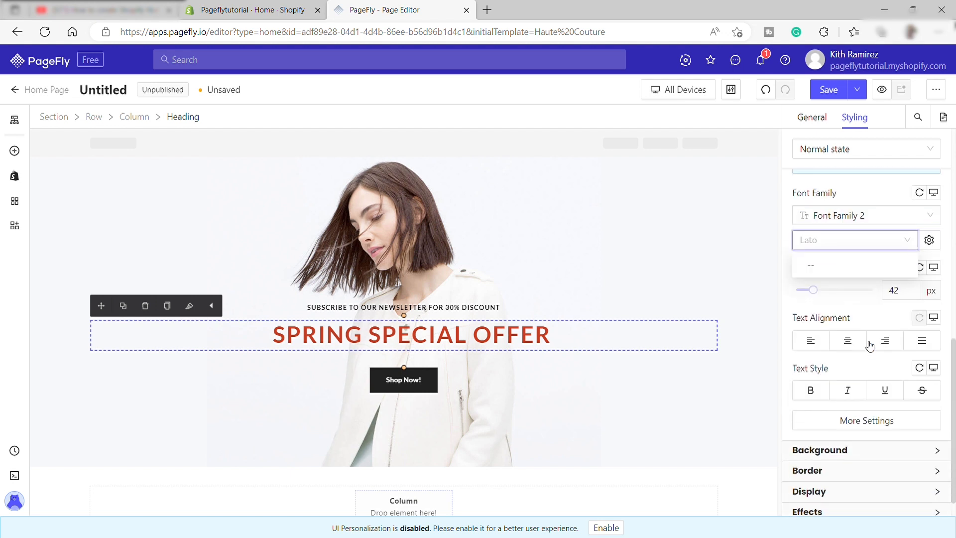
- Examine the heading's background color, background image and border style settings
click(872, 423)
scroll(862, 405, down, 5)
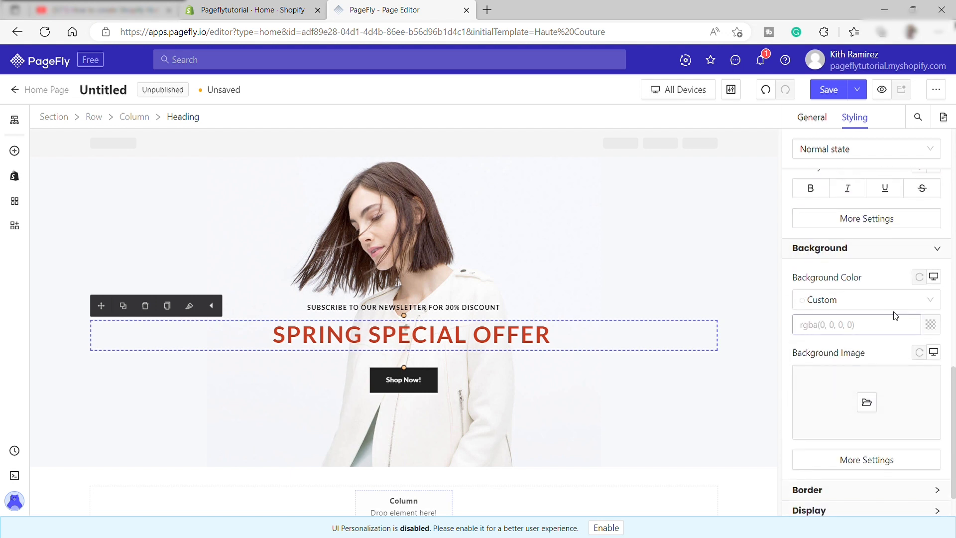
click(936, 302)
scroll(847, 433, down, 1)
click(855, 440)
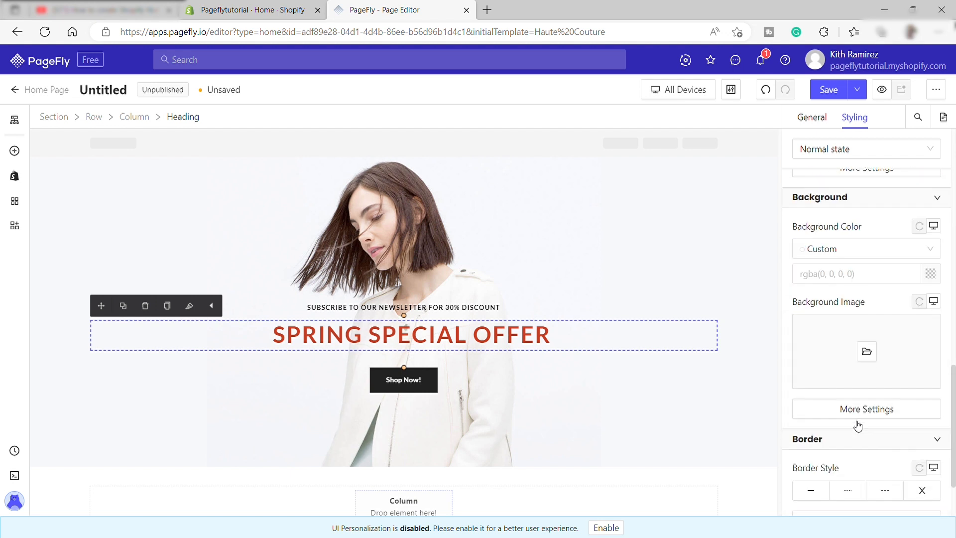
- Examine the heading's display, effects and advanced settings, including its CSS code
scroll(859, 423, down, 2)
click(889, 463)
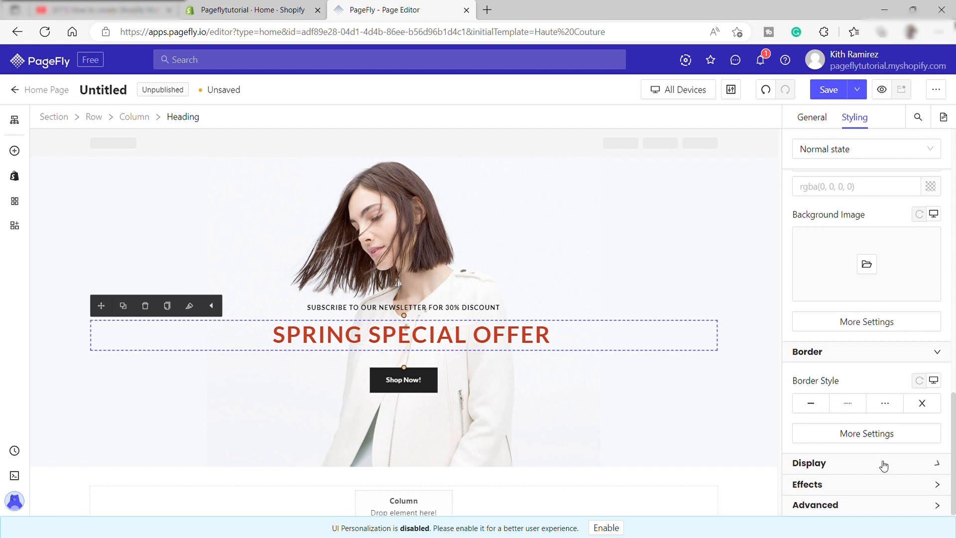
scroll(869, 448, down, 2)
click(868, 486)
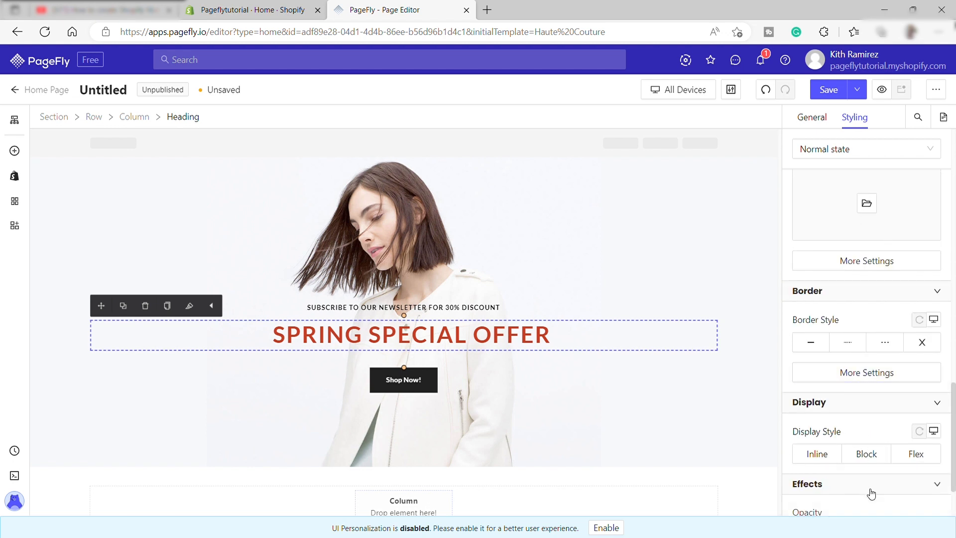
scroll(826, 462, down, 2)
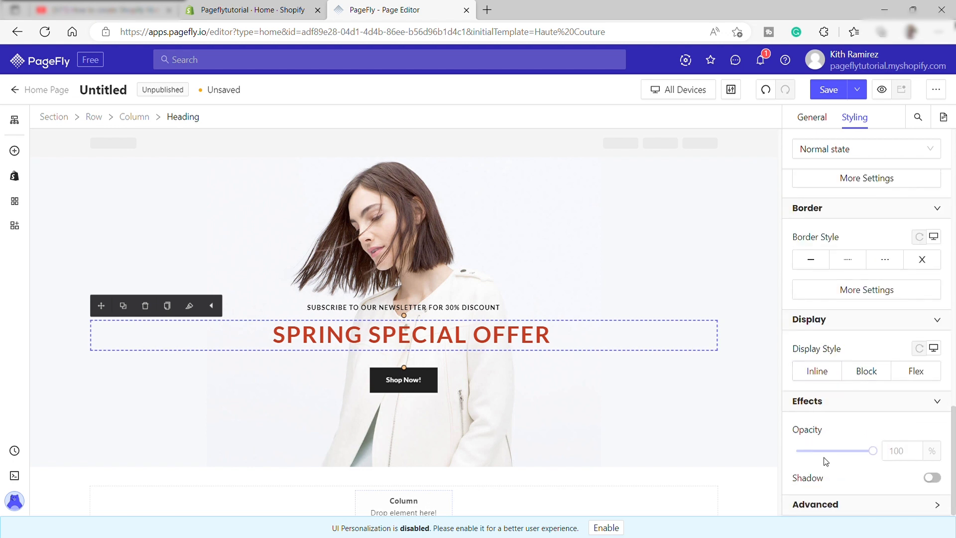
click(852, 504)
scroll(855, 428, down, 5)
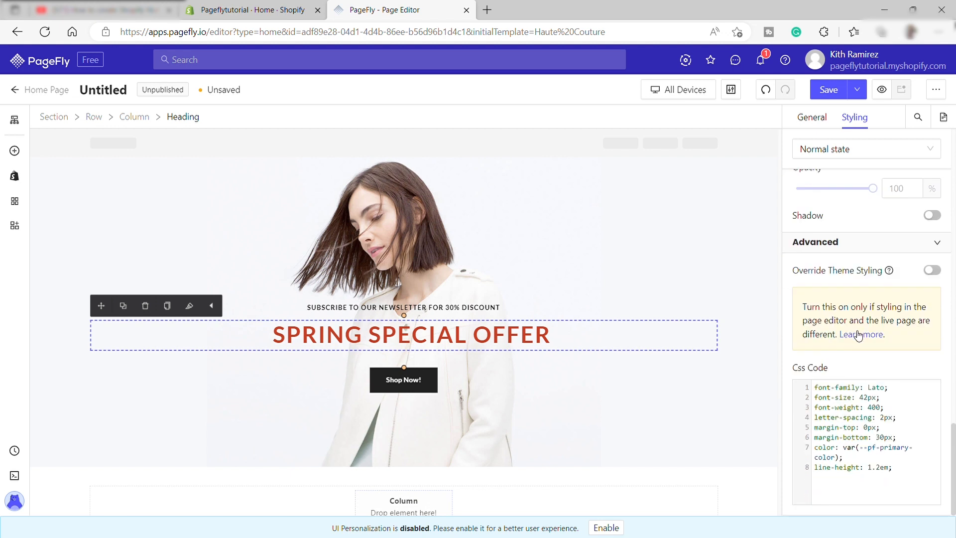
scroll(856, 334, up, 10)
scroll(875, 319, up, 6)
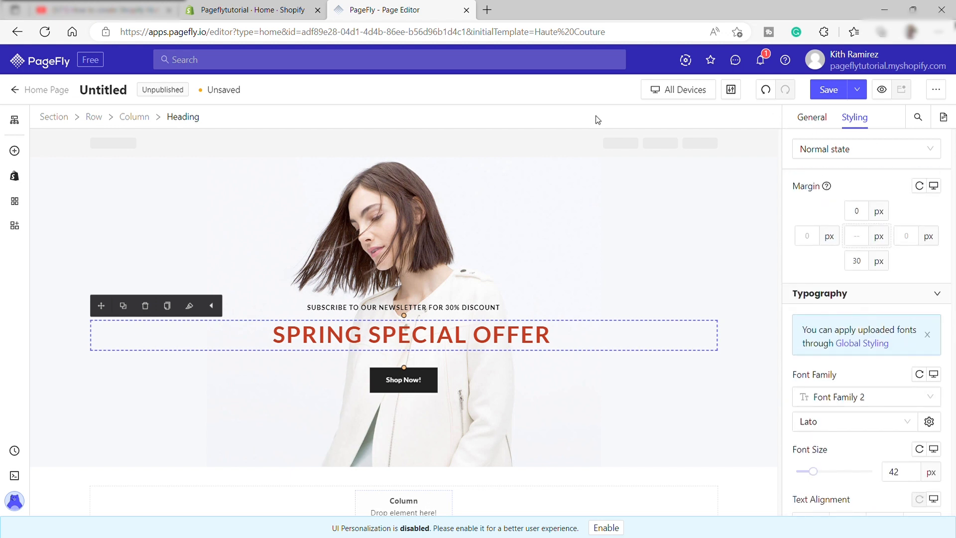
- Select the banner section and review the page down to the New Arrivals area
click(577, 265)
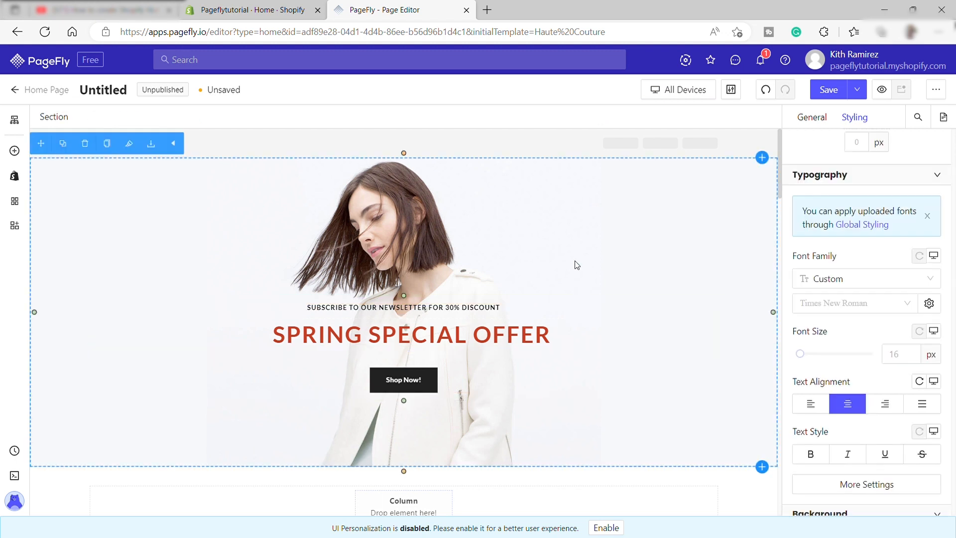
scroll(580, 314, down, 12)
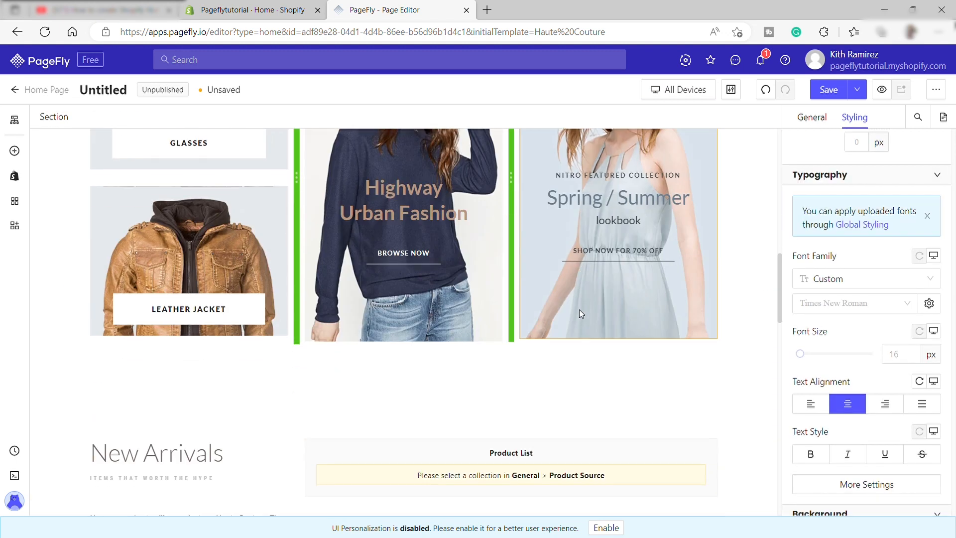
scroll(579, 313, up, 10)
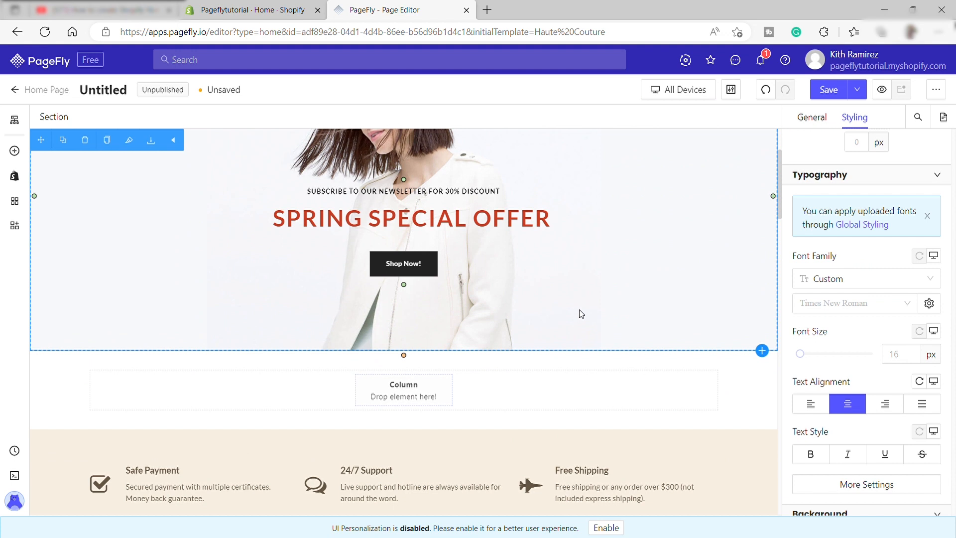
scroll(581, 314, up, 2)
scroll(581, 314, down, 3)
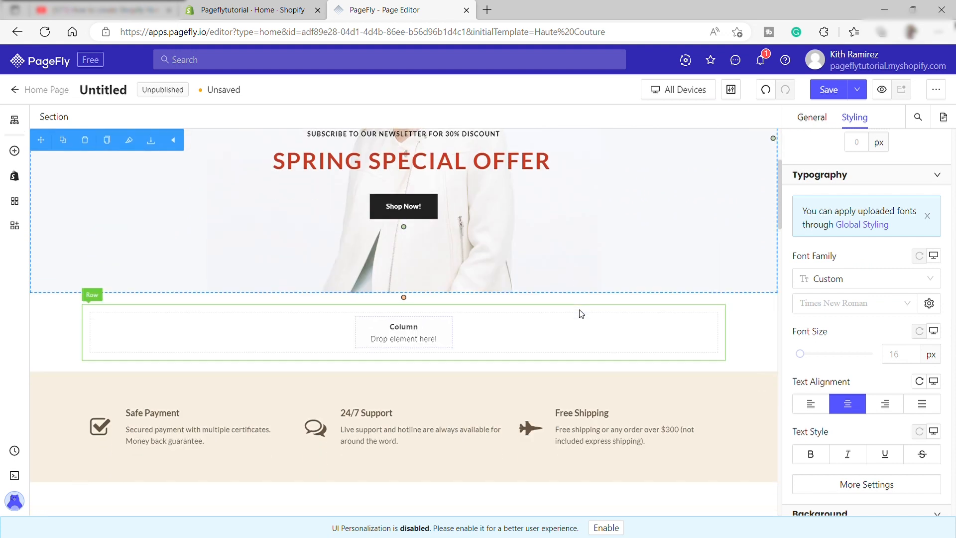
scroll(580, 313, up, 4)
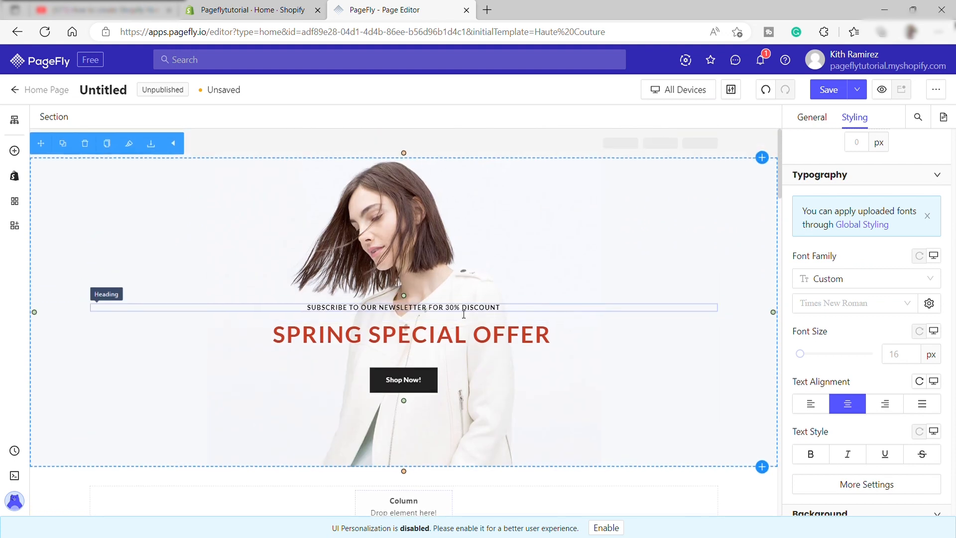